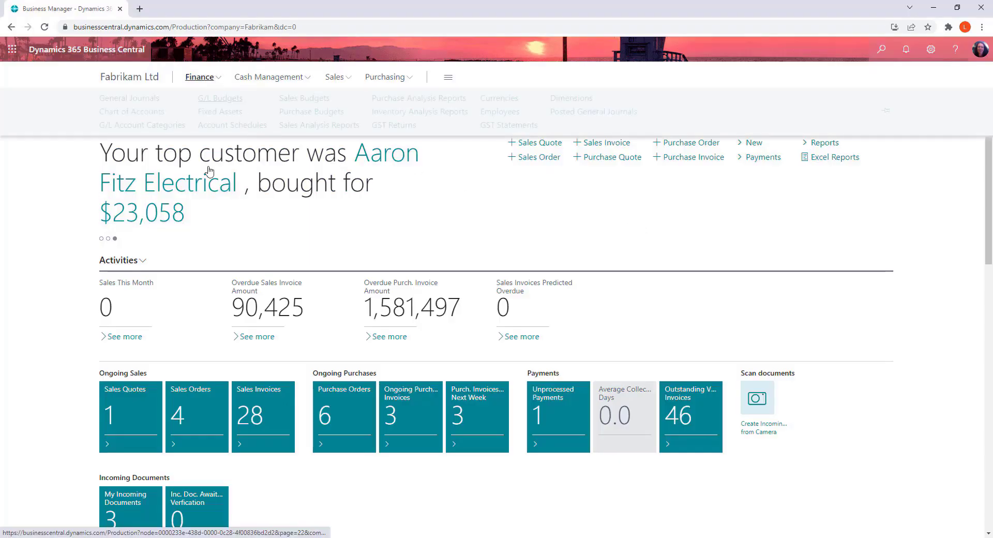
Step: Hide the views pane, scroll the Chart of Accounts to cost of goods sold, and open account 4600 Purchases
left_click(121, 111)
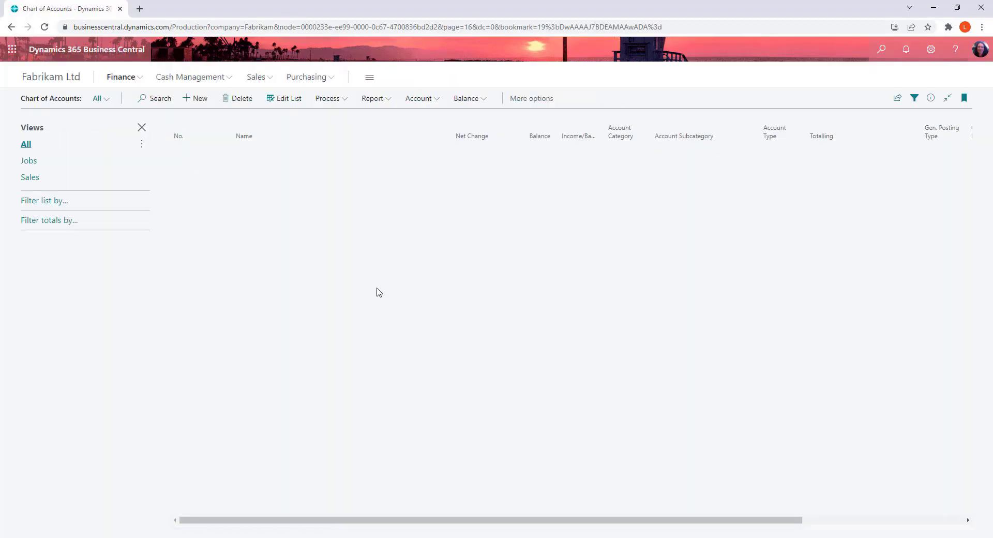
left_click(141, 127)
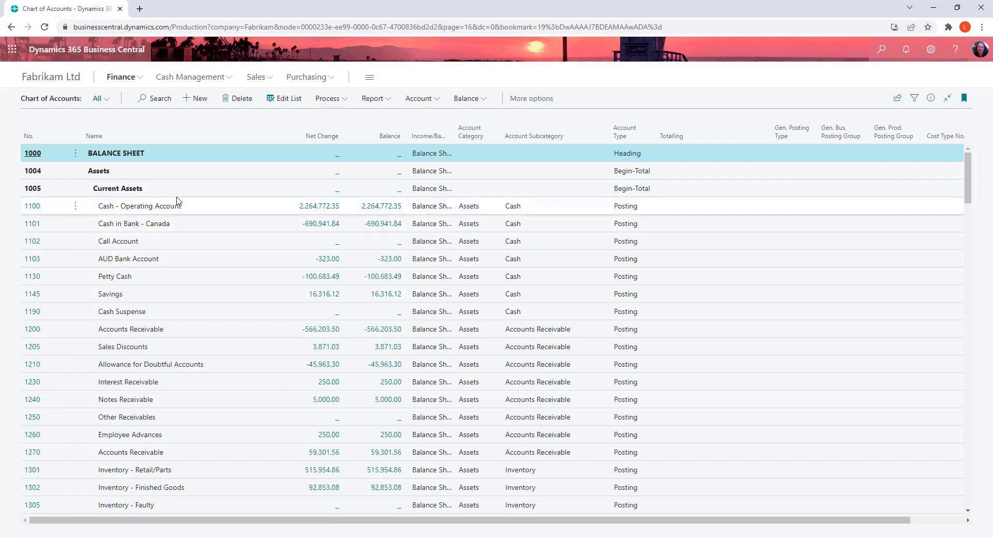
scroll(133, 291, "down", 6)
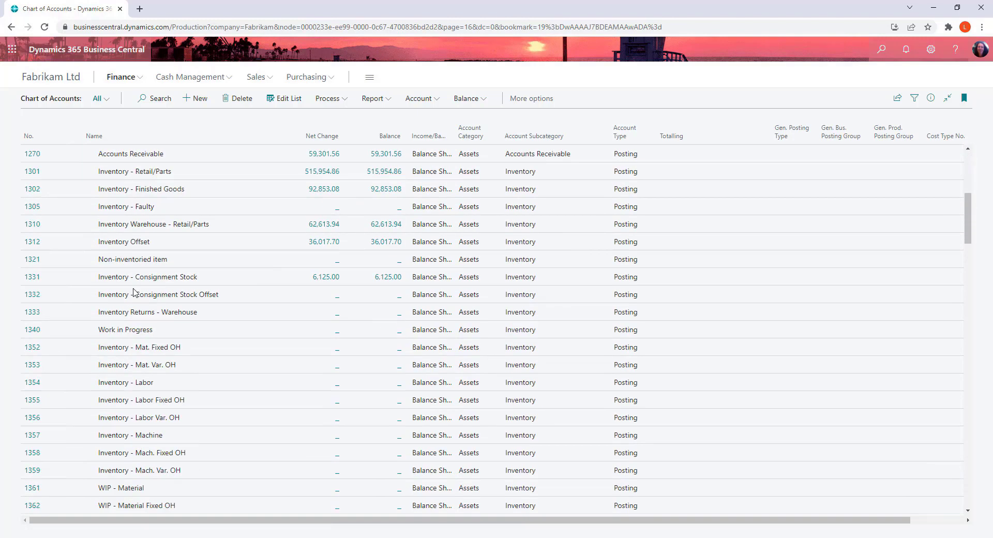
scroll(133, 292, "down", 6)
scroll(360, 260, "down", 3)
scroll(360, 260, "down", 4)
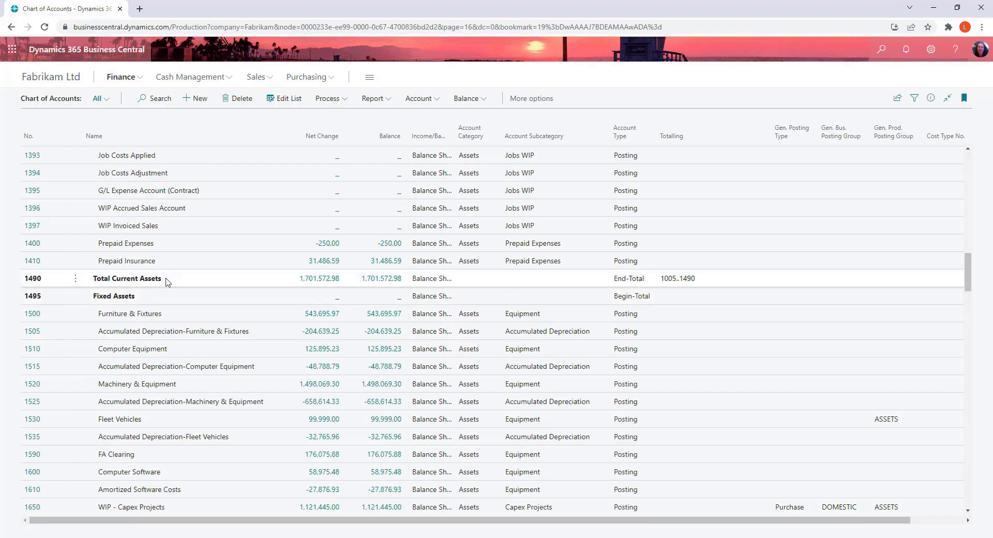
scroll(168, 283, "down", 9)
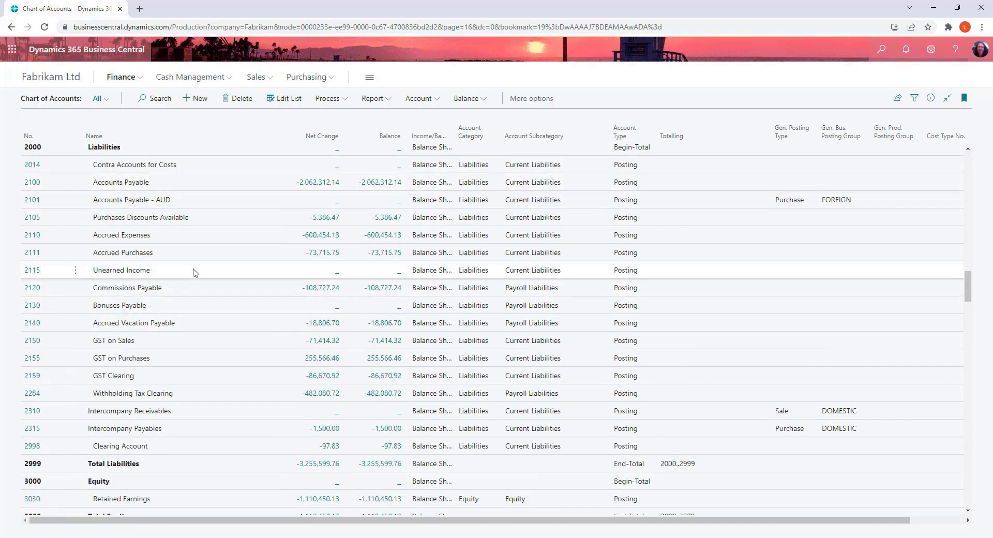
scroll(192, 281, "down", 2)
scroll(193, 280, "down", 8)
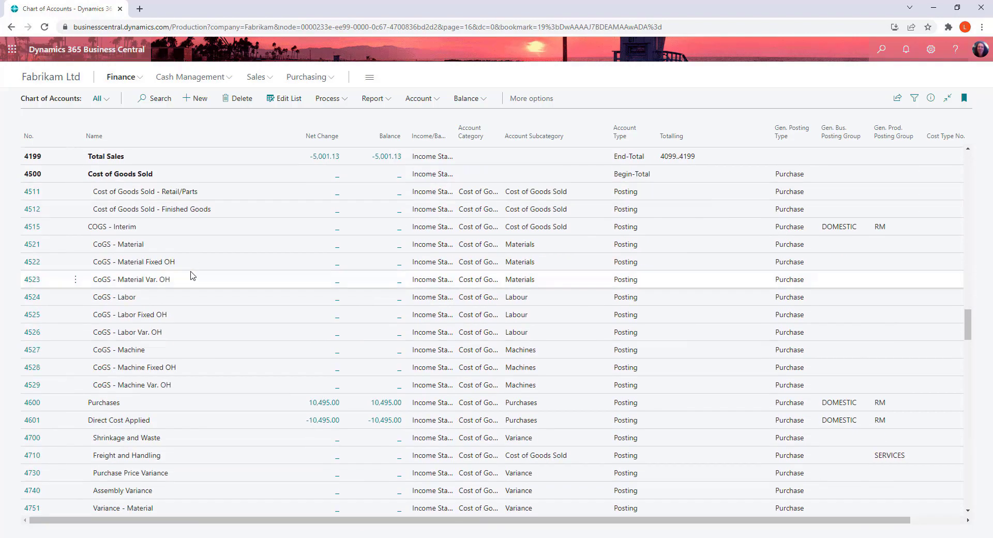
scroll(192, 275, "down", 3)
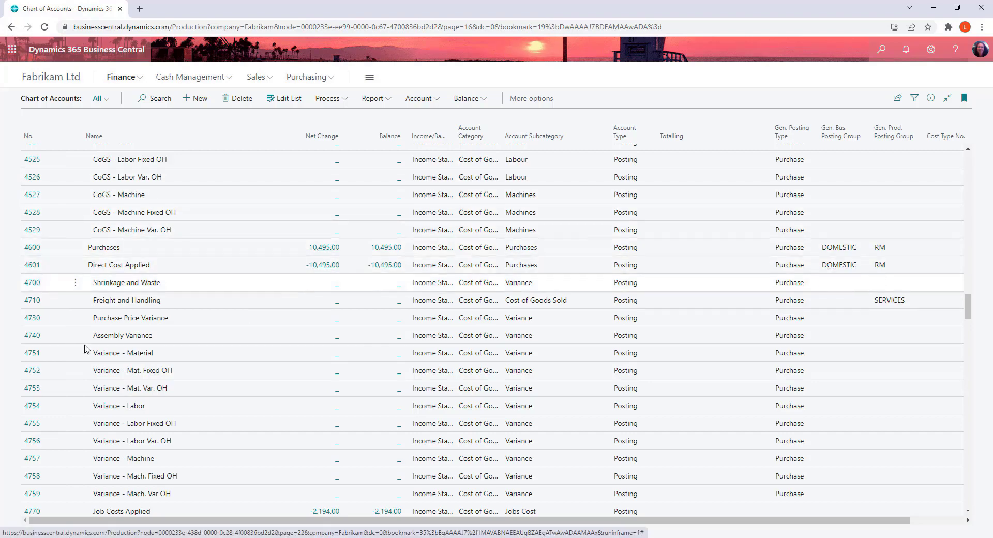
left_click(32, 248)
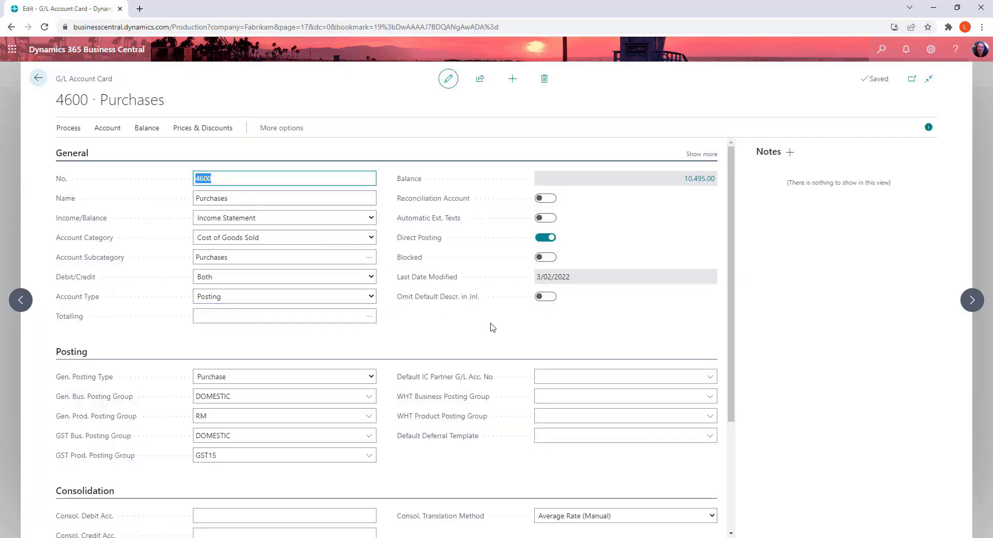
Step: Expand account 4600's General fields, hide the Notes panel, and check its Purchase, DOMESTIC, RM and GST15 posting setup
left_click(330, 161)
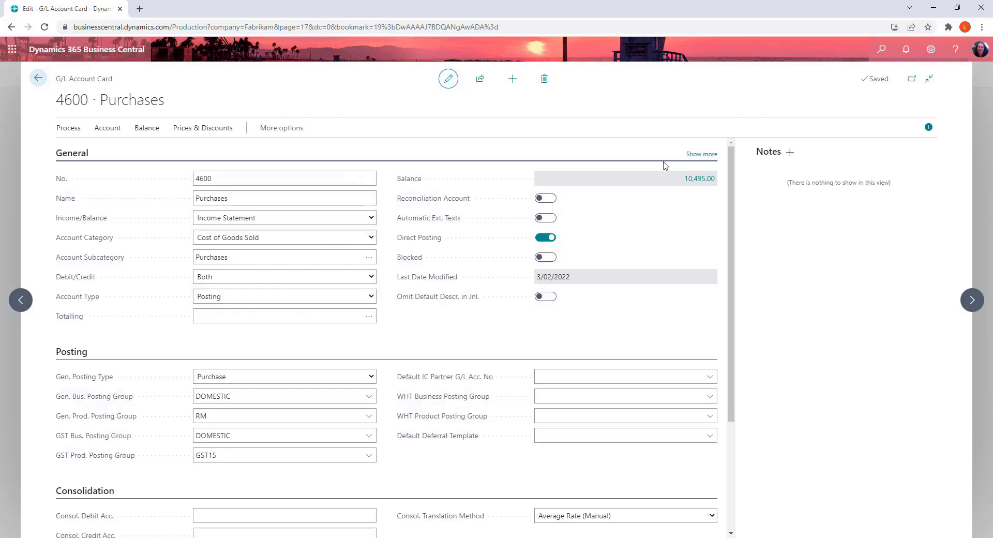
left_click(702, 155)
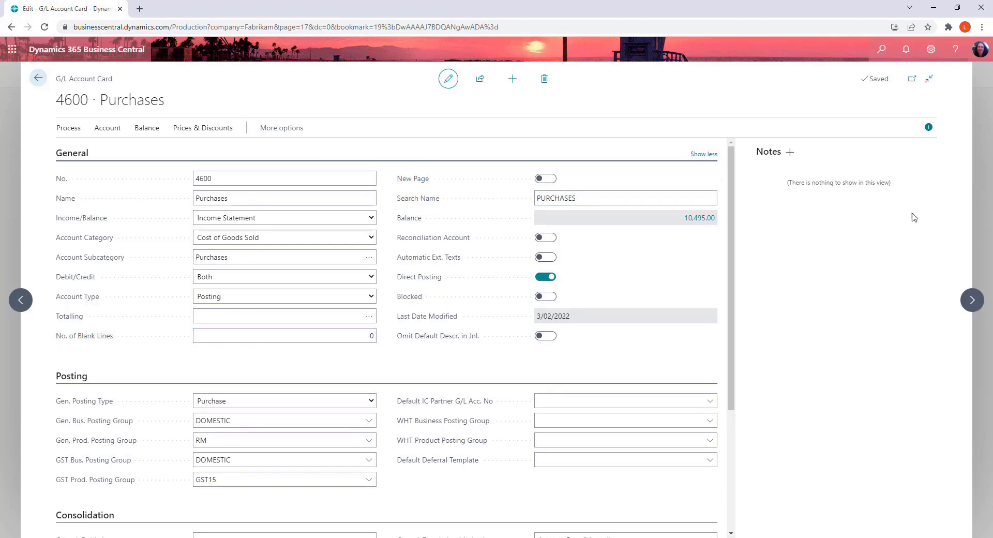
left_click(930, 128)
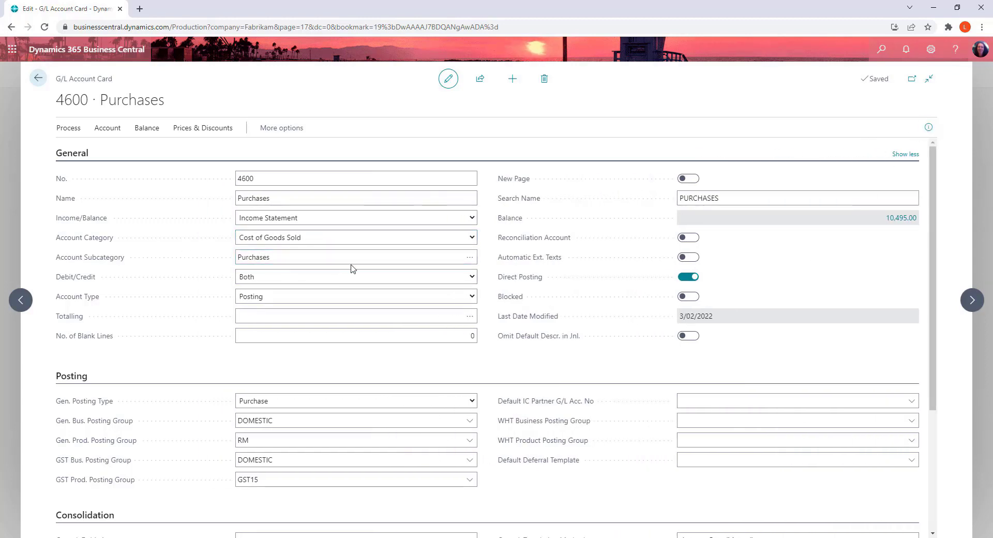
scroll(352, 268, "down", 3)
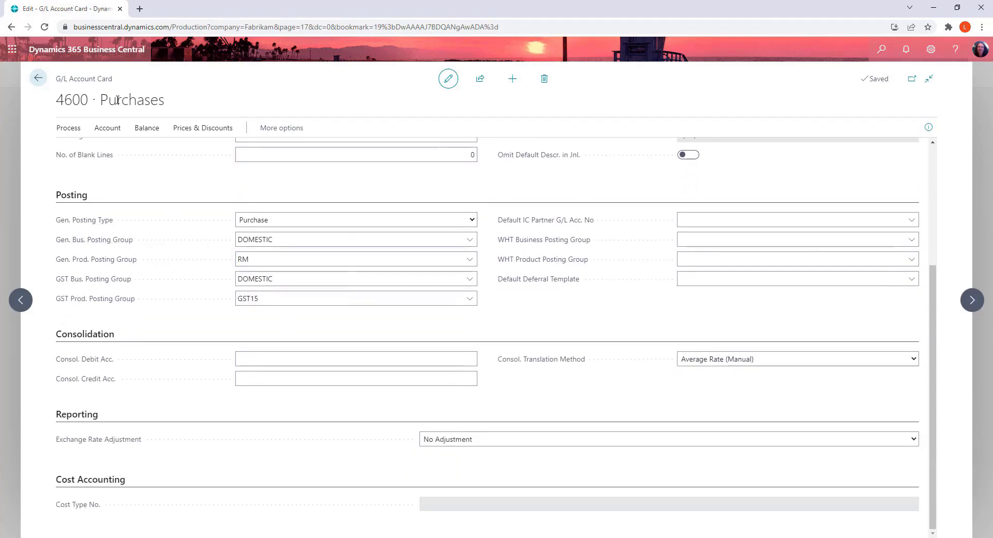
left_click(311, 301)
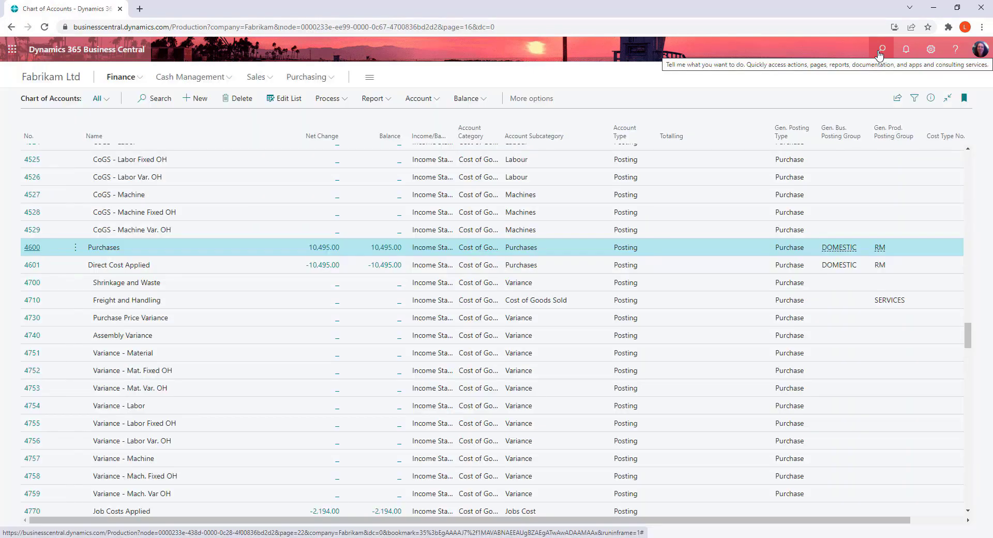
Step: Find the Dimensions page through search and look over the DEPT, PROJECT and CUSTOMER dimensions
left_click(881, 51)
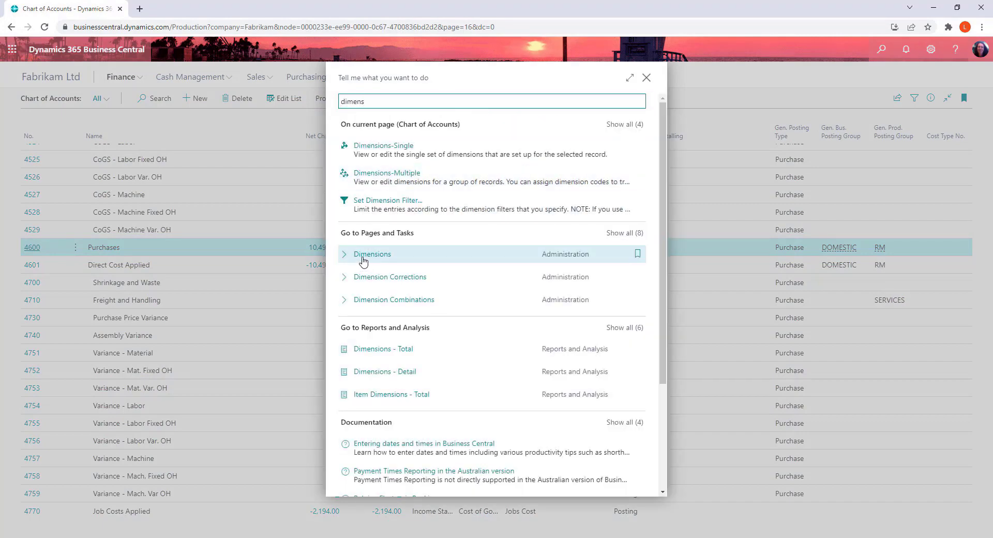
left_click(362, 254)
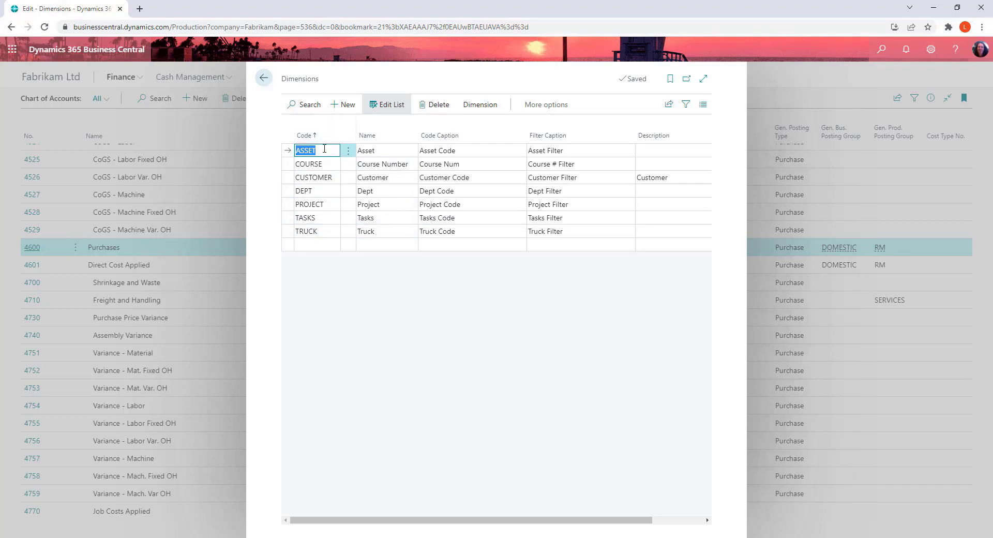
left_click(323, 192)
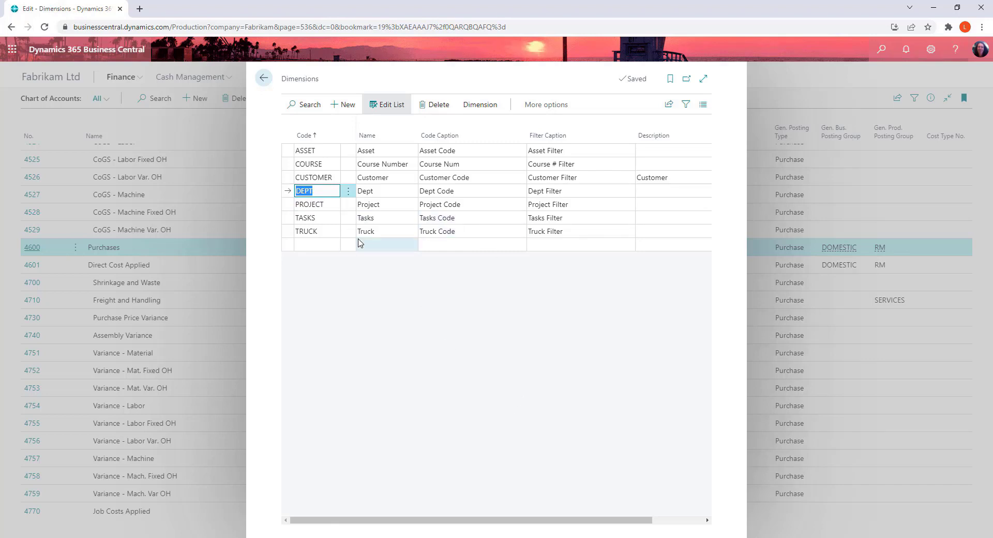
left_click(338, 210)
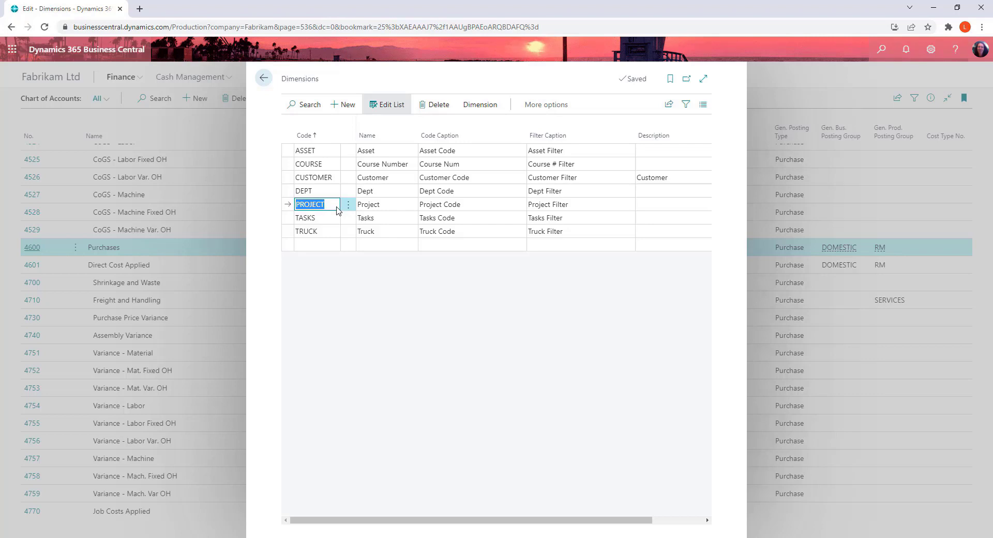
left_click(333, 178)
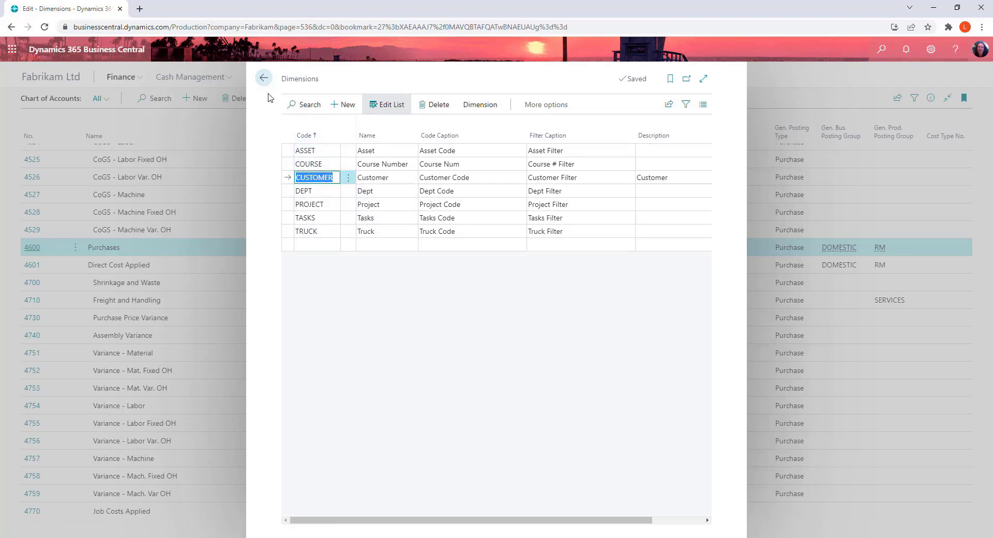
left_click(315, 192)
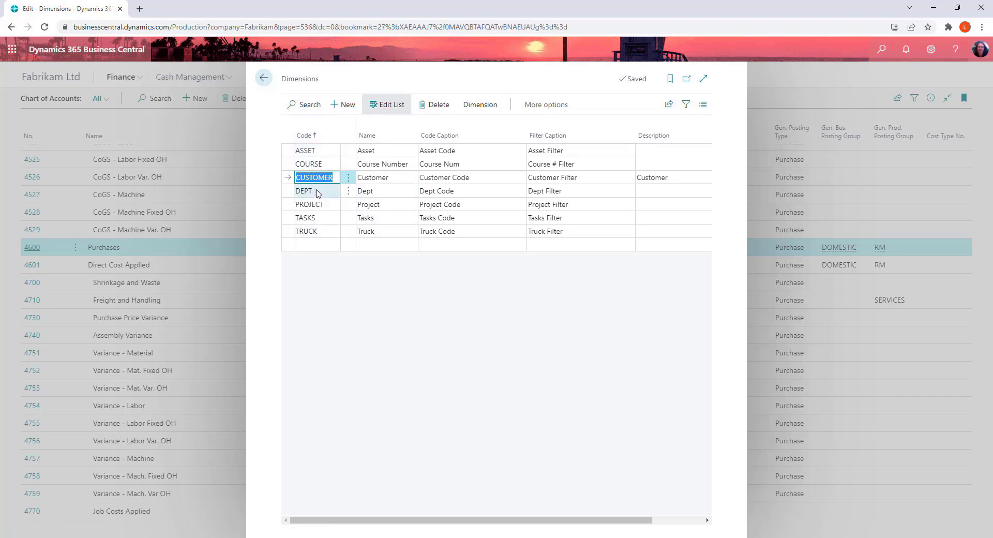
Step: Review the DEPT dimension values, including the 700..799 overhead totalling, and return to Dimensions
left_click(480, 104)
left_click(324, 126)
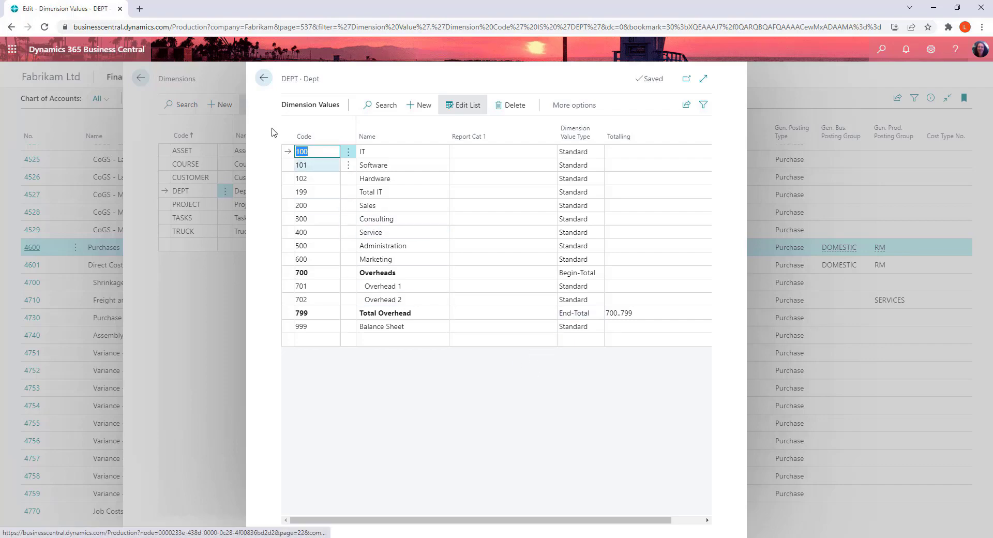
left_click(264, 78)
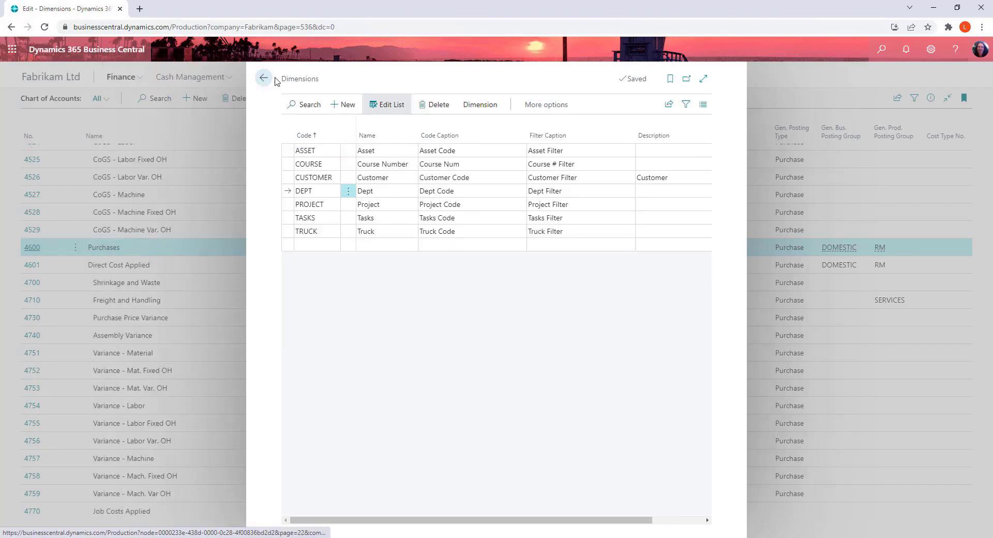
Step: Open Dimension Combinations full width and review the blocked value pairs behind the Limited DEPT/PROJECT entry
left_click(275, 80)
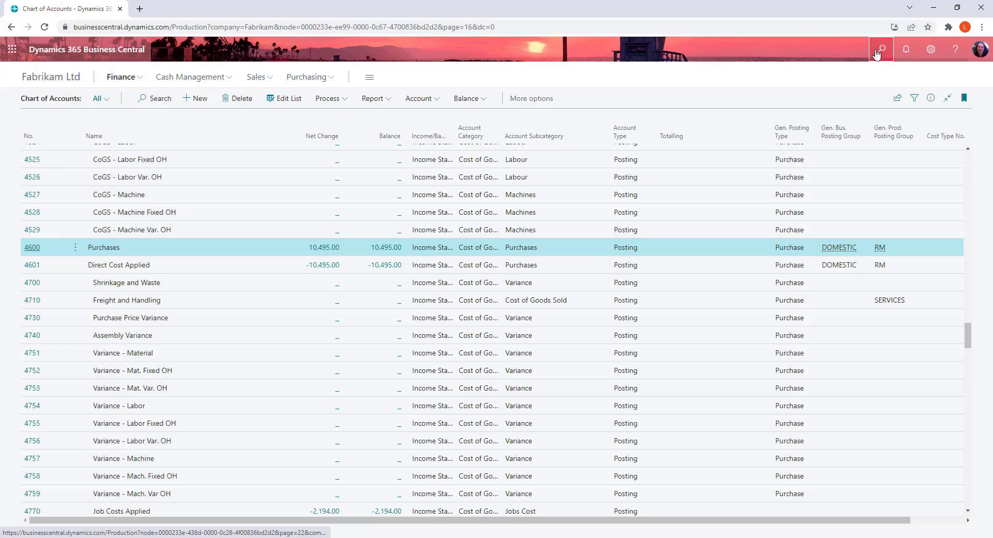
left_click(877, 52)
type("dime com")
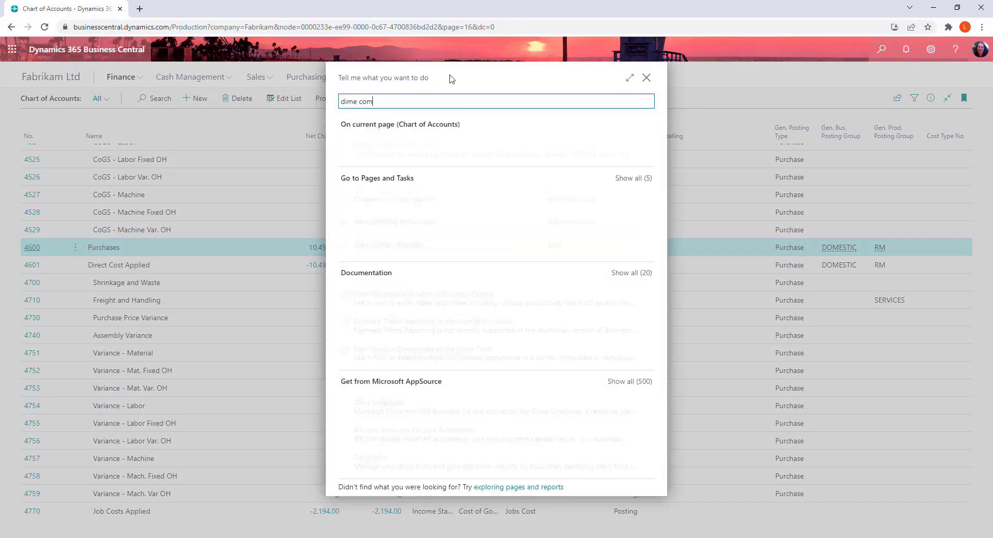
left_click(427, 202)
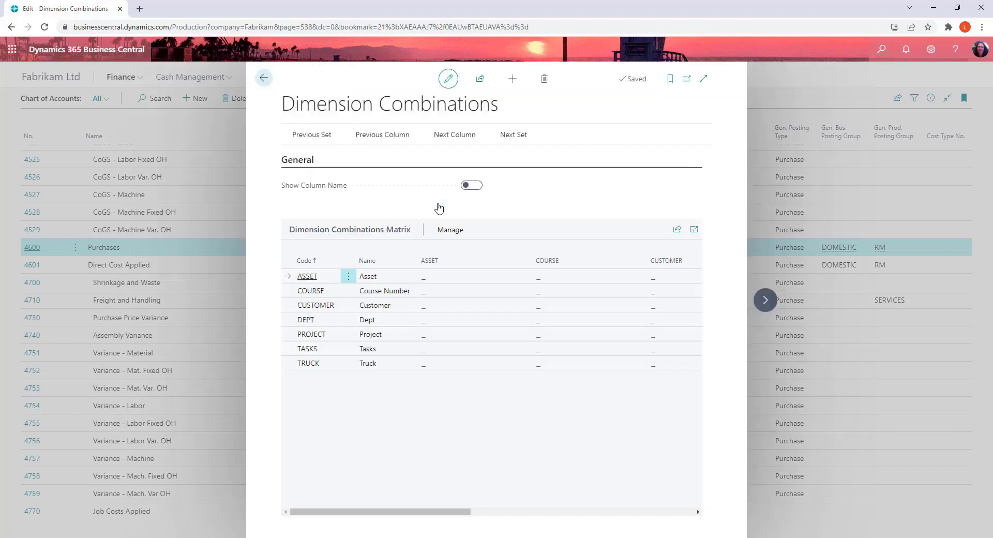
left_click(703, 79)
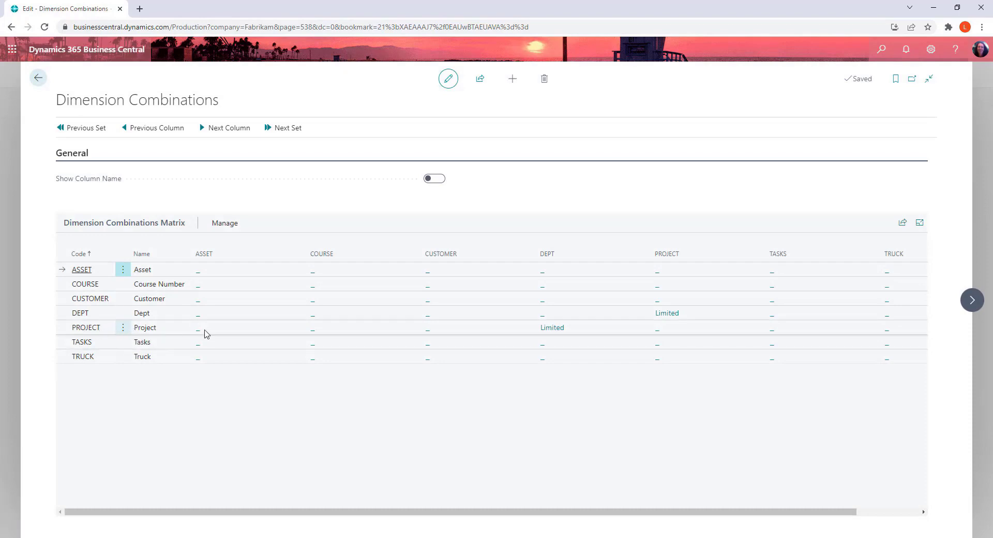
left_click(553, 332)
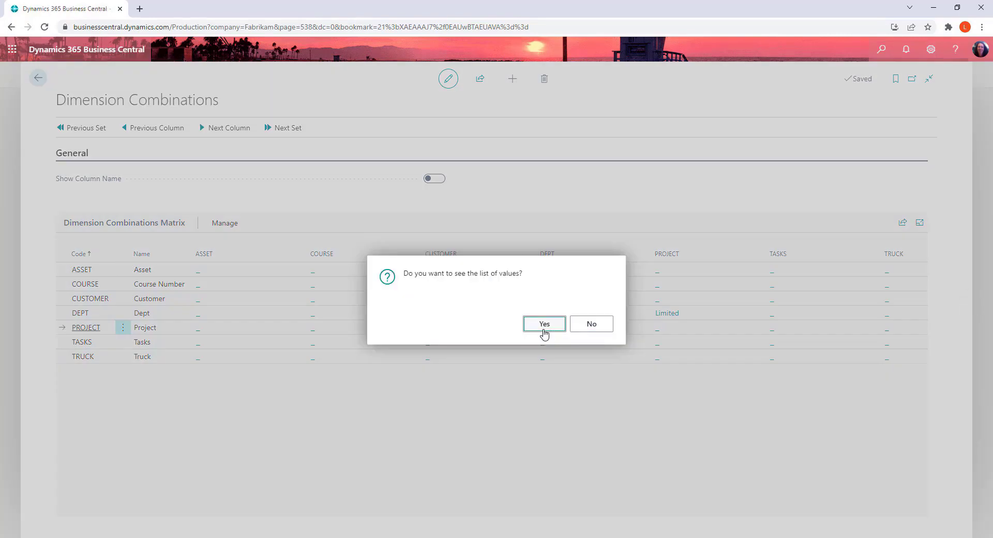
left_click(539, 332)
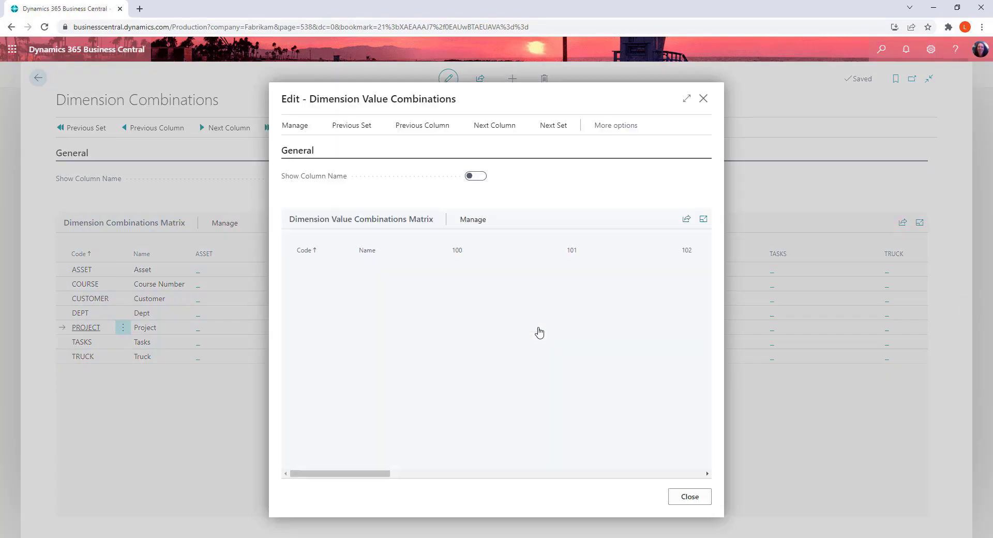
left_click(684, 99)
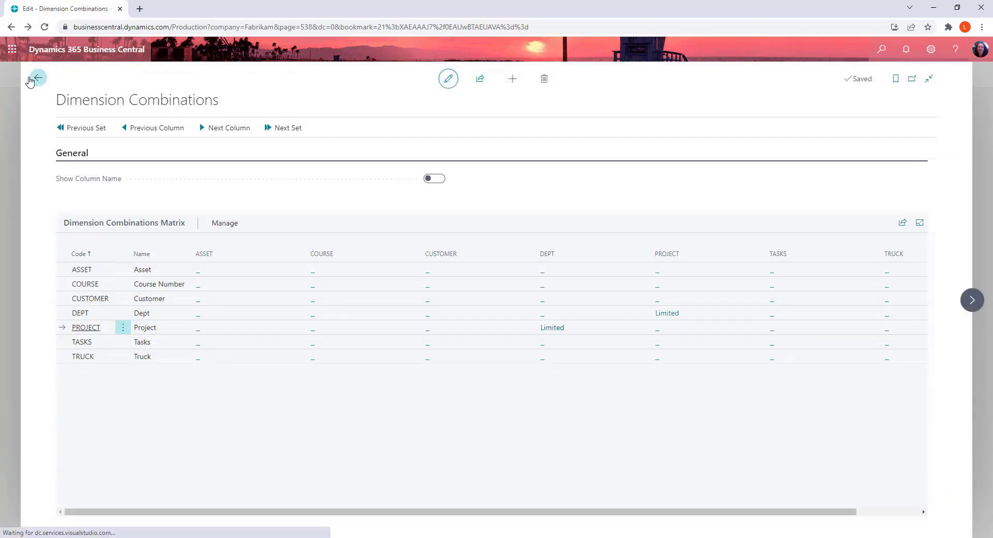
Step: Open the VEHICLE account schedule, with rows R01 Sales through R08 Net Profit, from Account Schedules
left_click(30, 79)
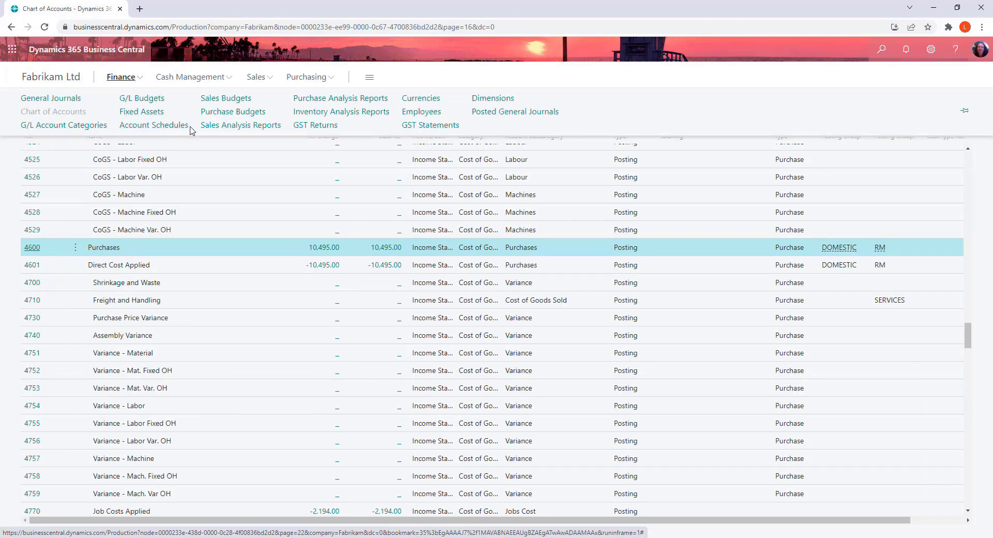
left_click(168, 131)
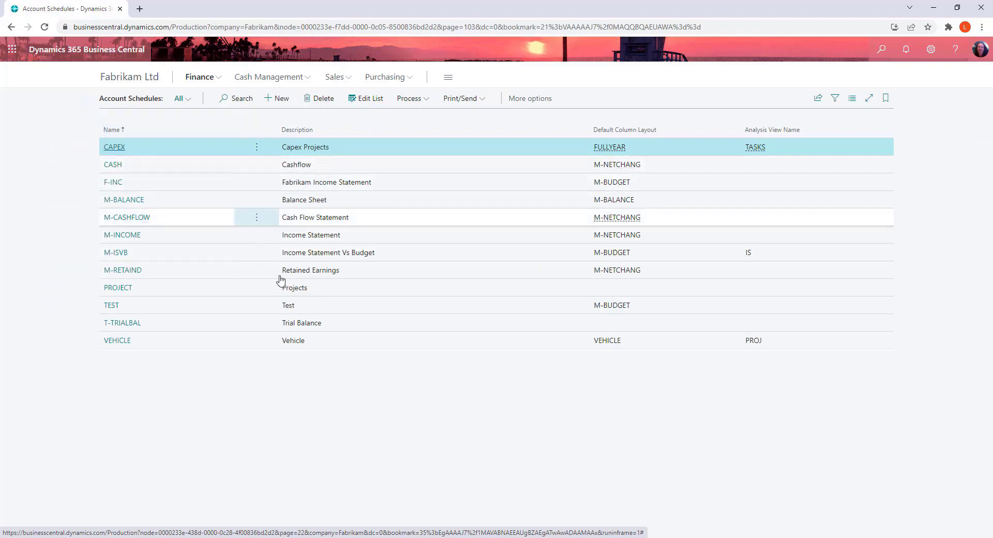
left_click(121, 341)
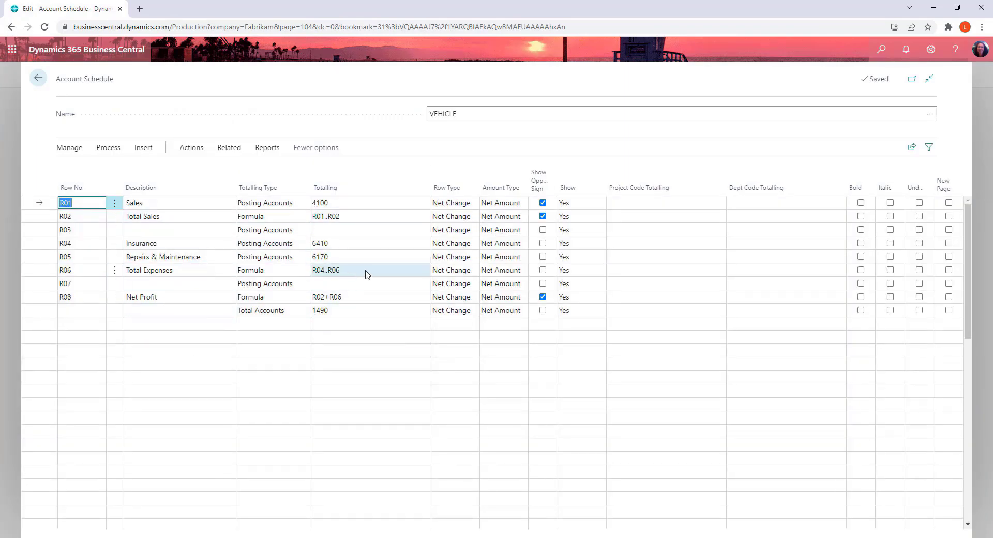
Step: Review the BALANCE column layout and the available layout names, then return to VEHICLE unchanged
left_click(113, 151)
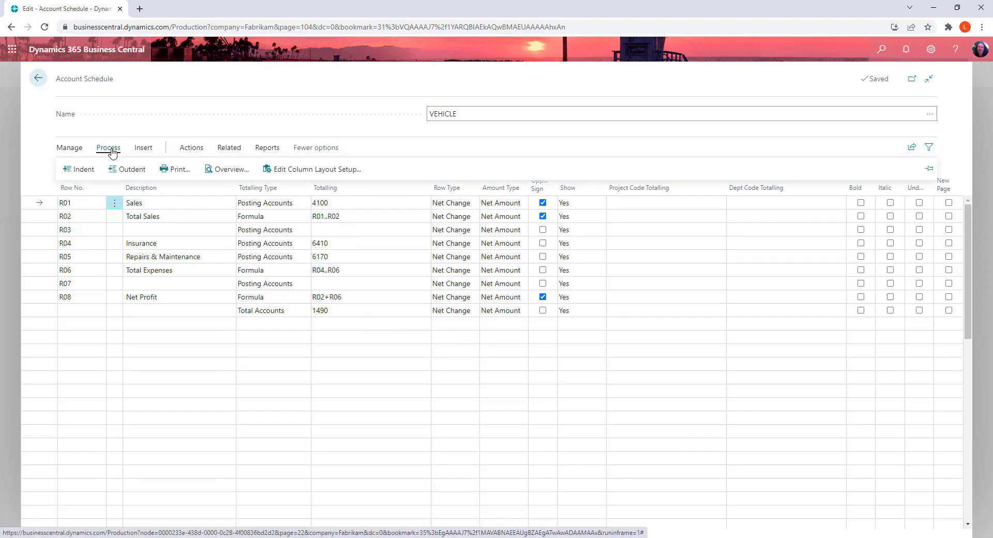
left_click(316, 170)
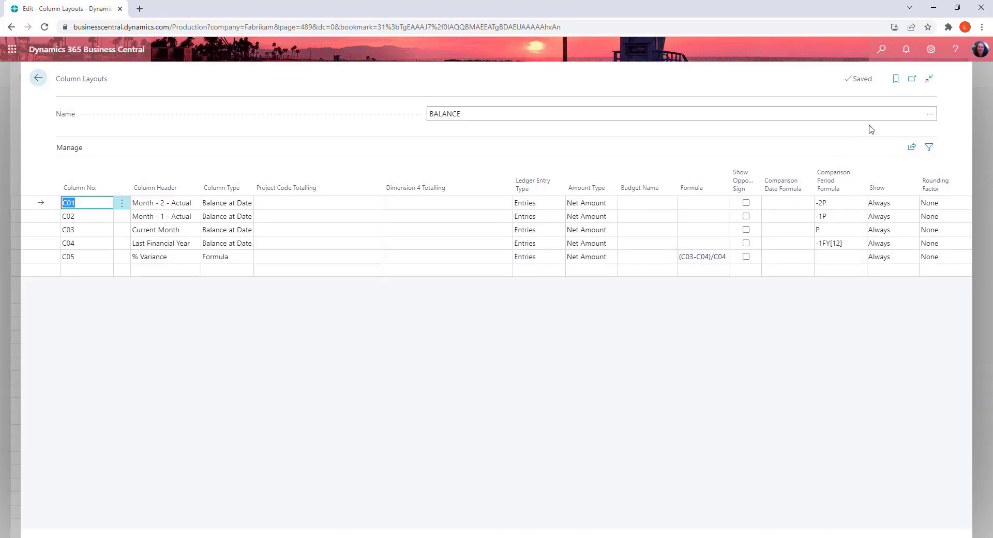
left_click(767, 115)
key("alt+Down")
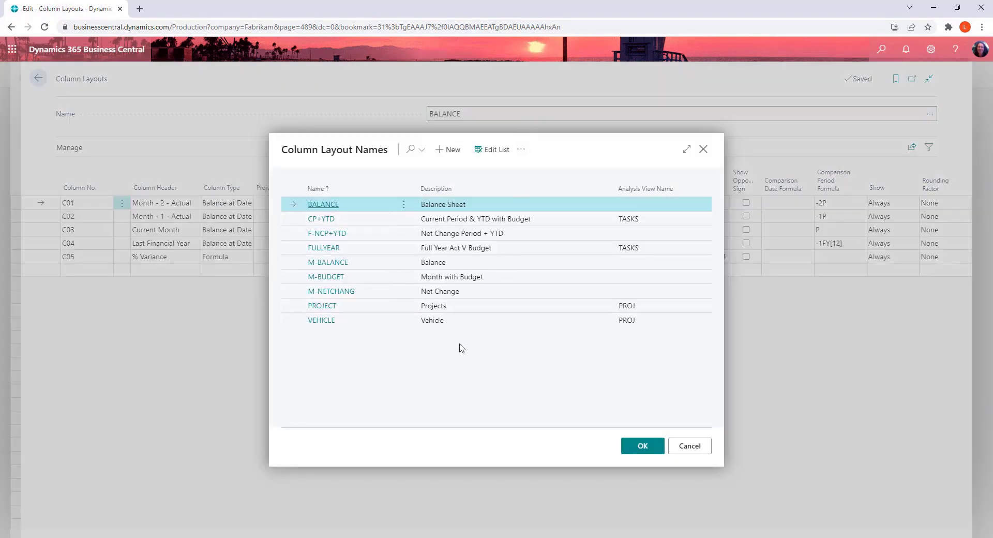
left_click(691, 446)
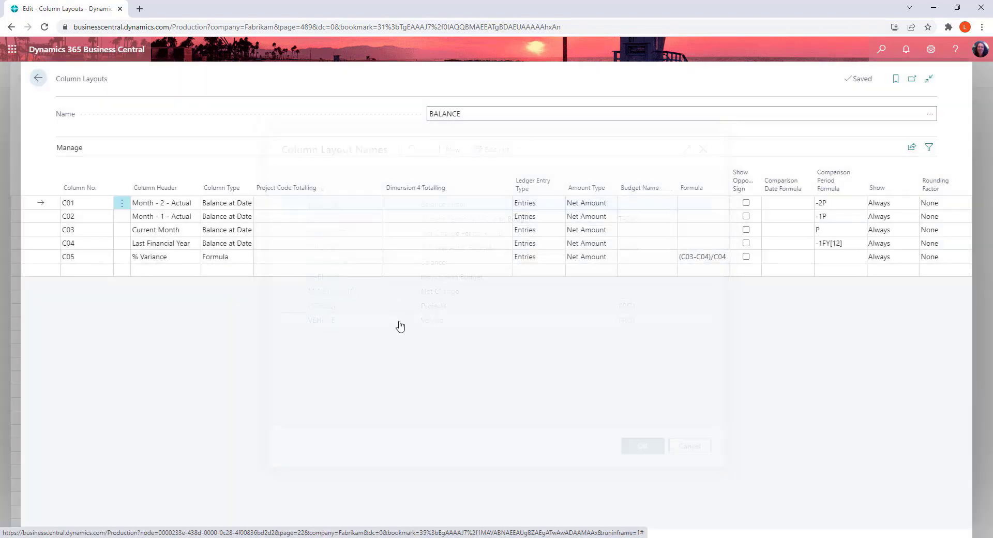
left_click(39, 76)
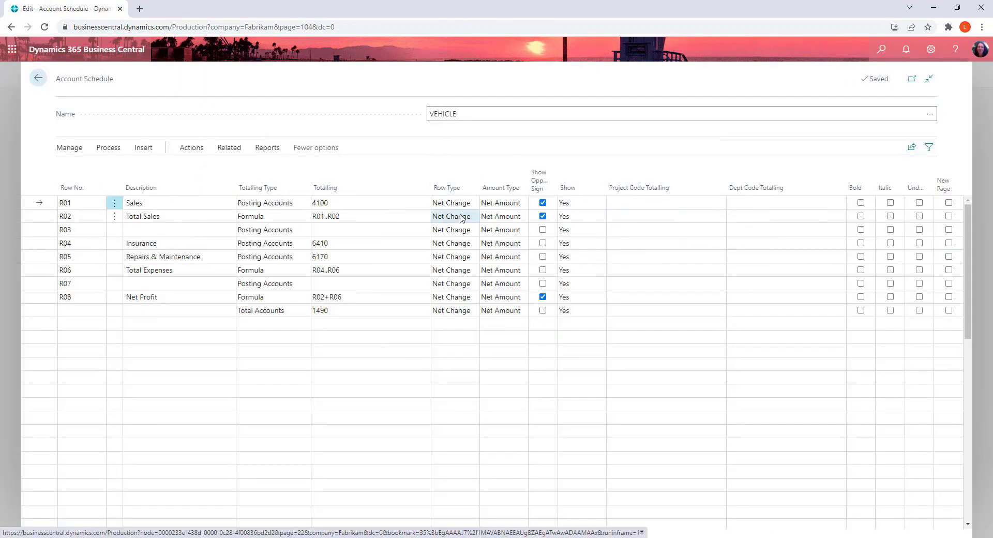
left_click(44, 82)
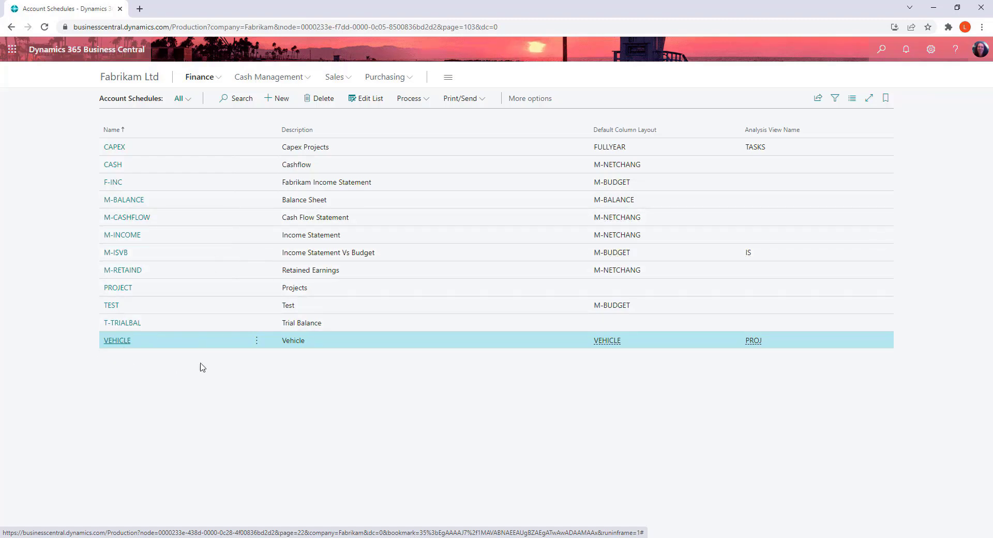
left_click(125, 342)
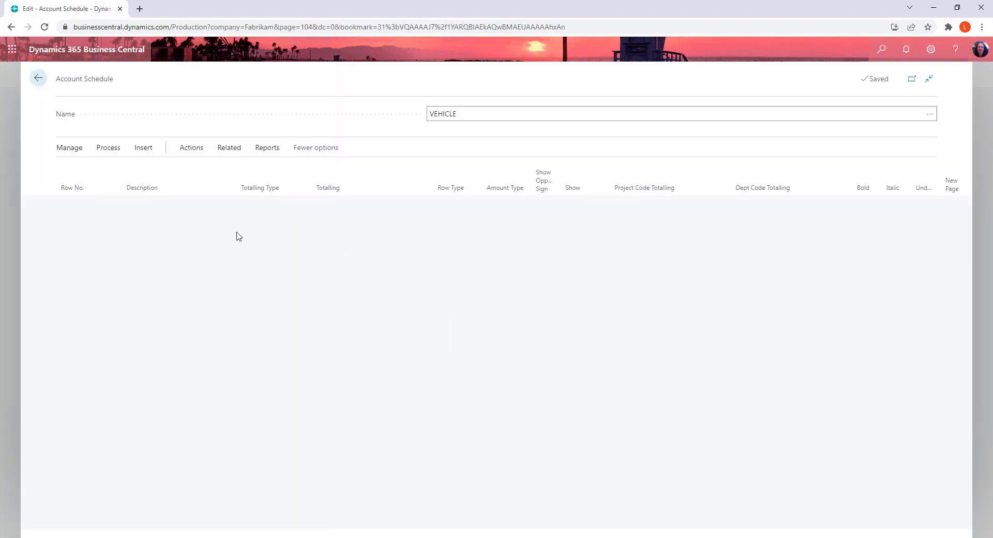
left_click(231, 150)
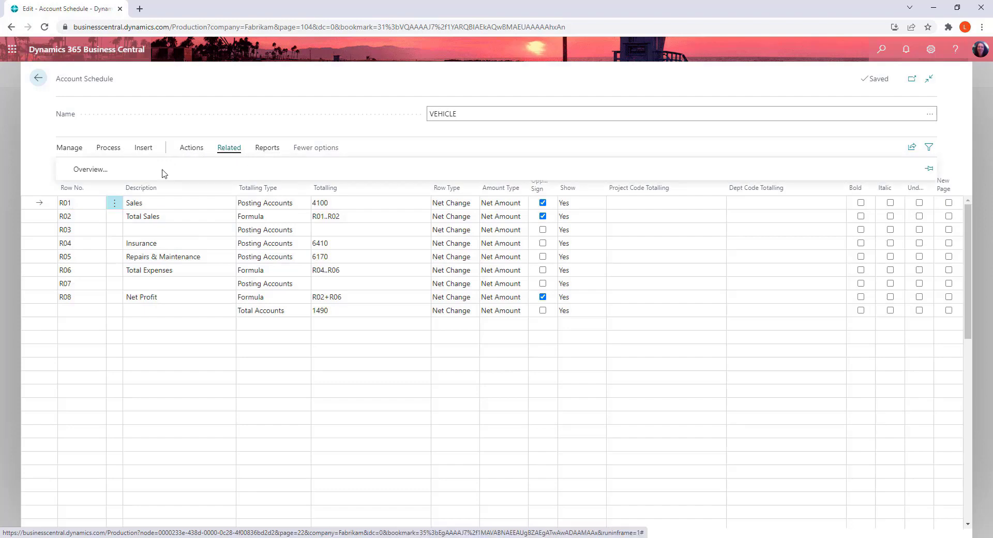
left_click(103, 175)
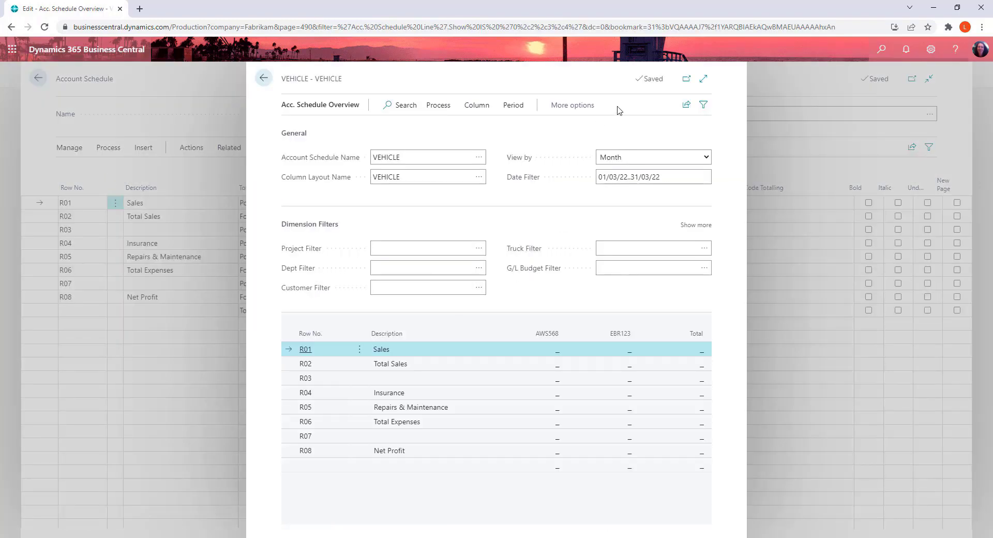
left_click(704, 79)
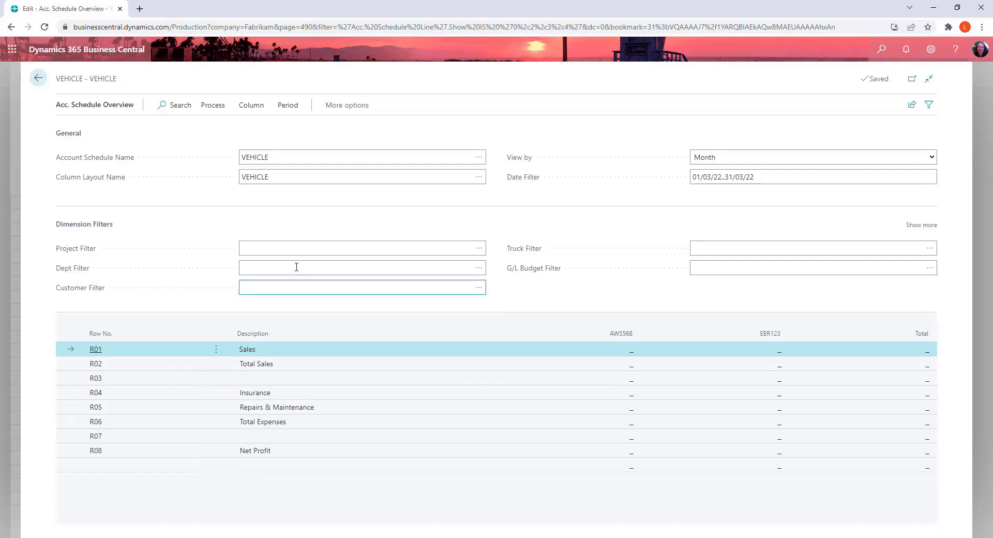
left_click(39, 77)
left_click(39, 77)
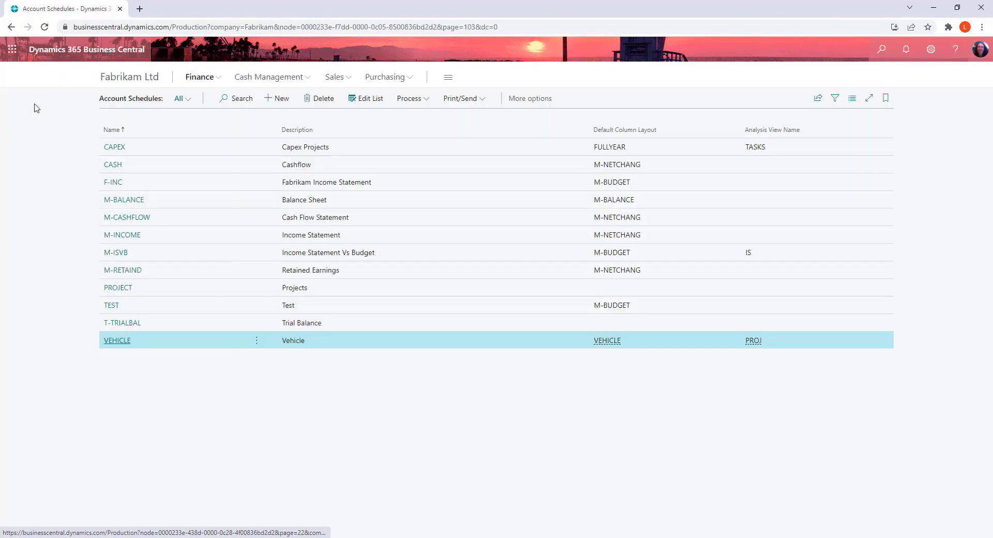
Step: Open the 2021CAPEX budget from the G/L Budgets list under Finance
left_click(213, 79)
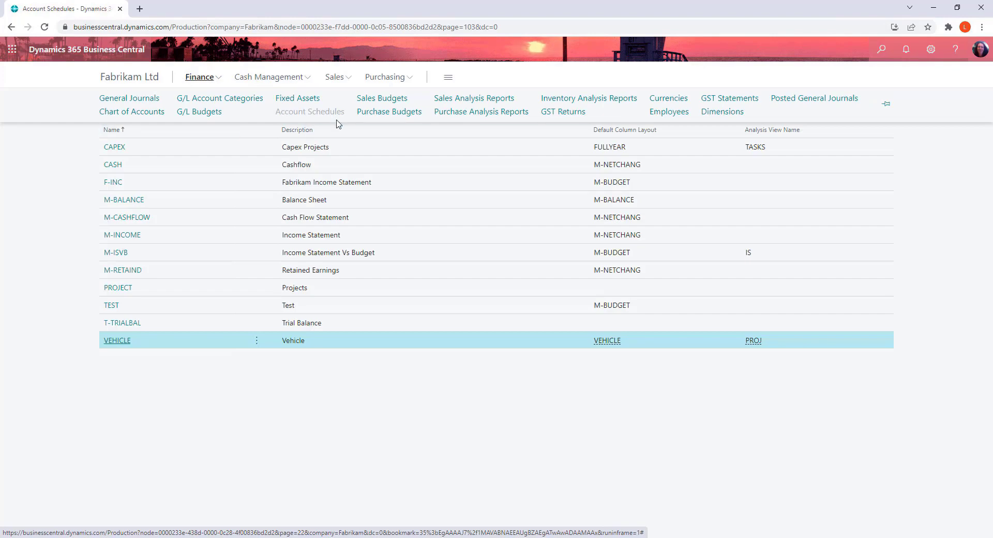
left_click(195, 112)
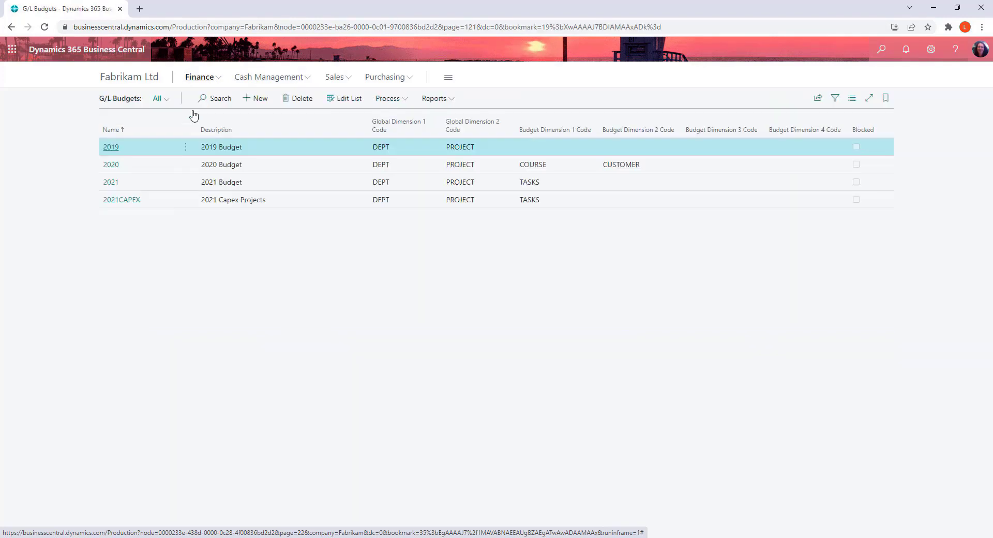
left_click(133, 203)
left_click(133, 203)
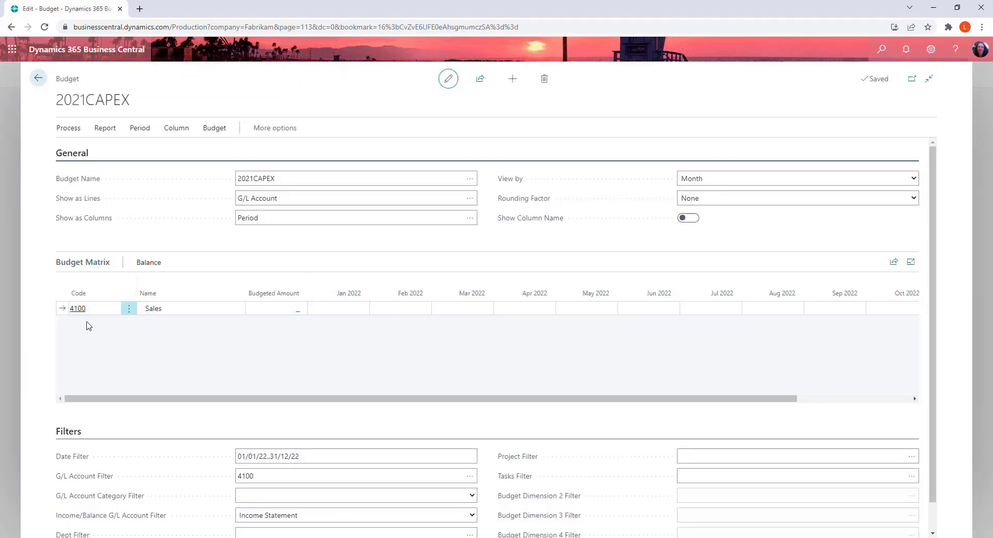
Step: Check 2021CAPEX's Date and Dept filters, Show as Lines setting and budget actions, then return
scroll(278, 460, "down", 1)
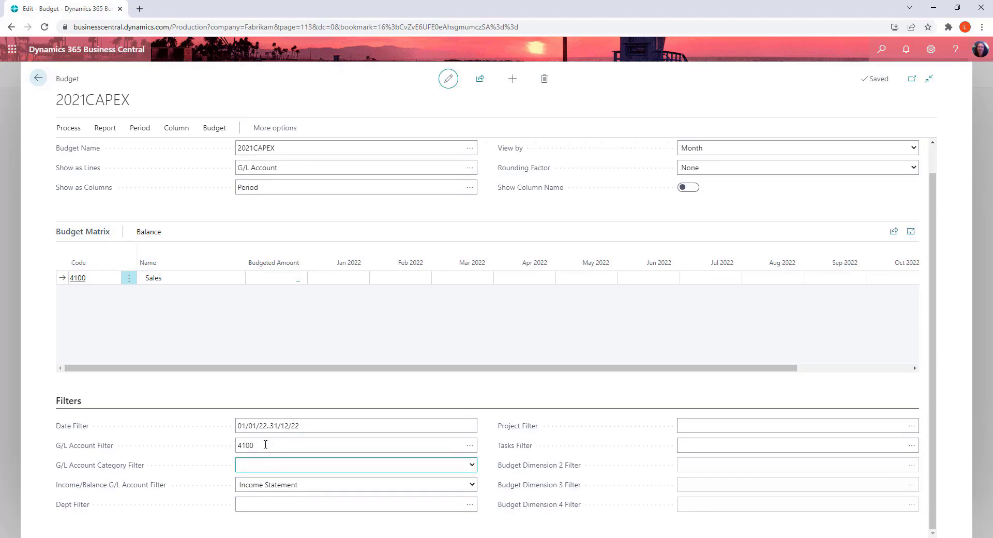
left_click(330, 427)
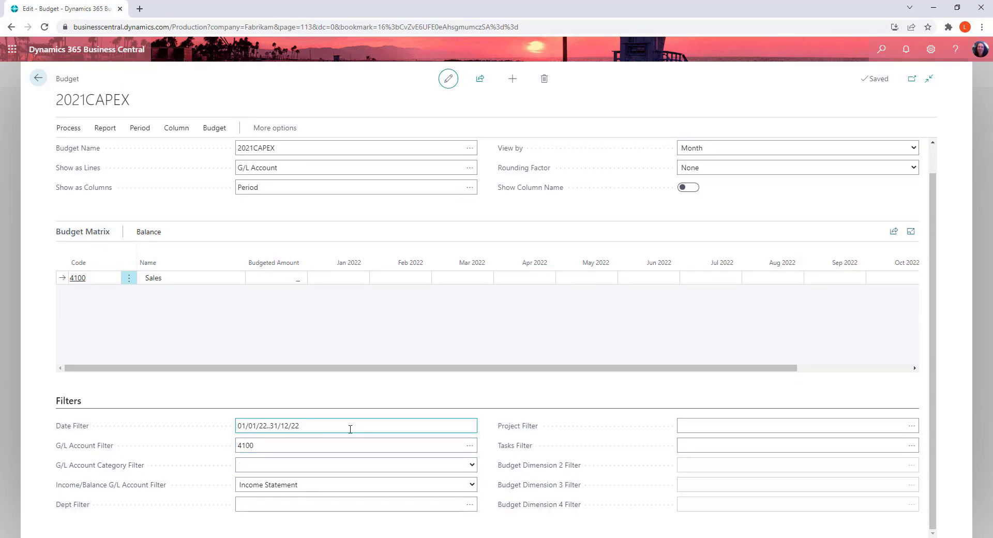
left_click(307, 498)
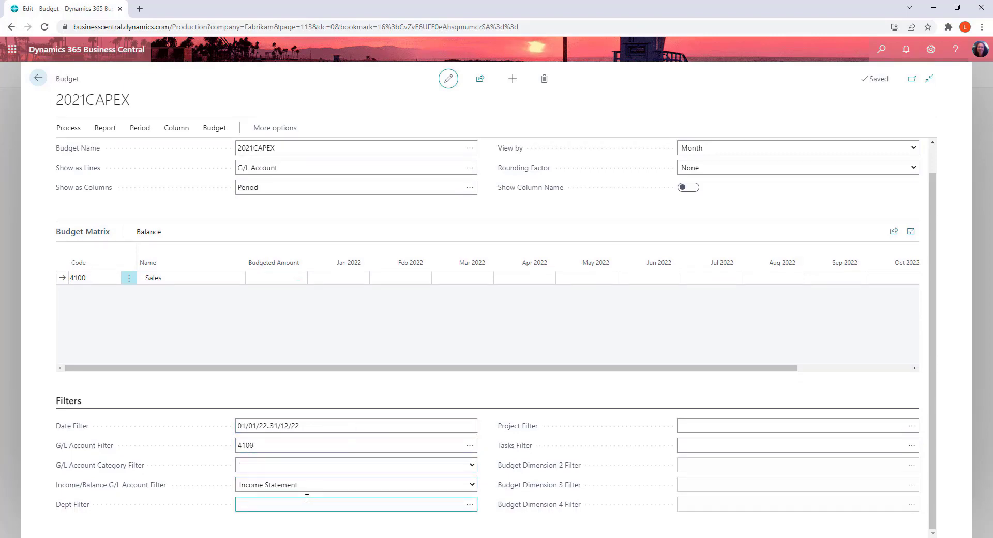
scroll(241, 439, "up", 2)
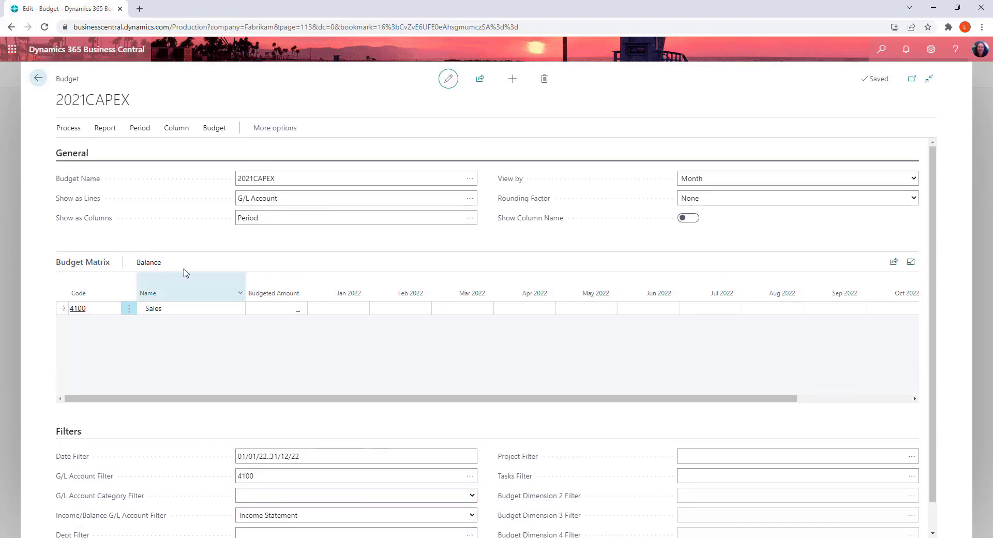
left_click(317, 199)
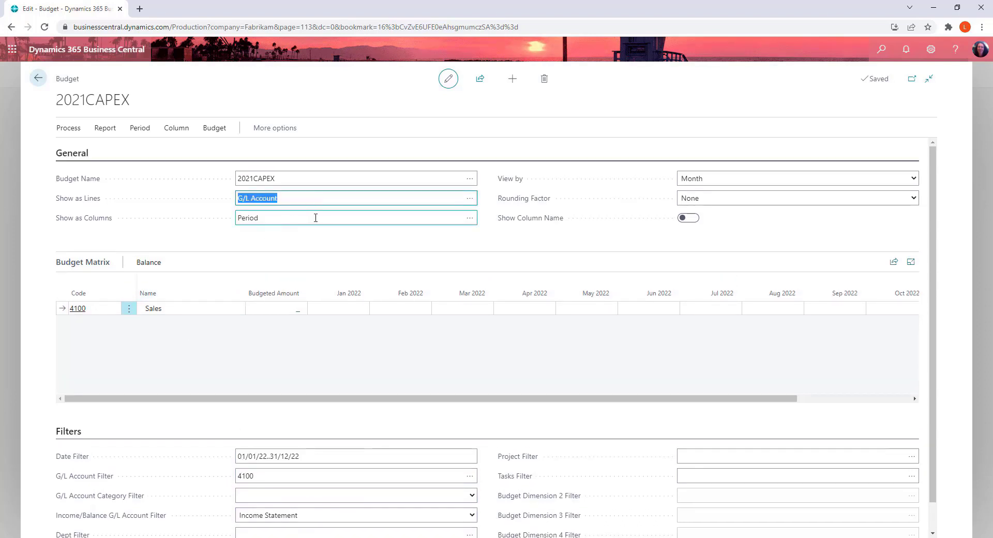
left_click(214, 129)
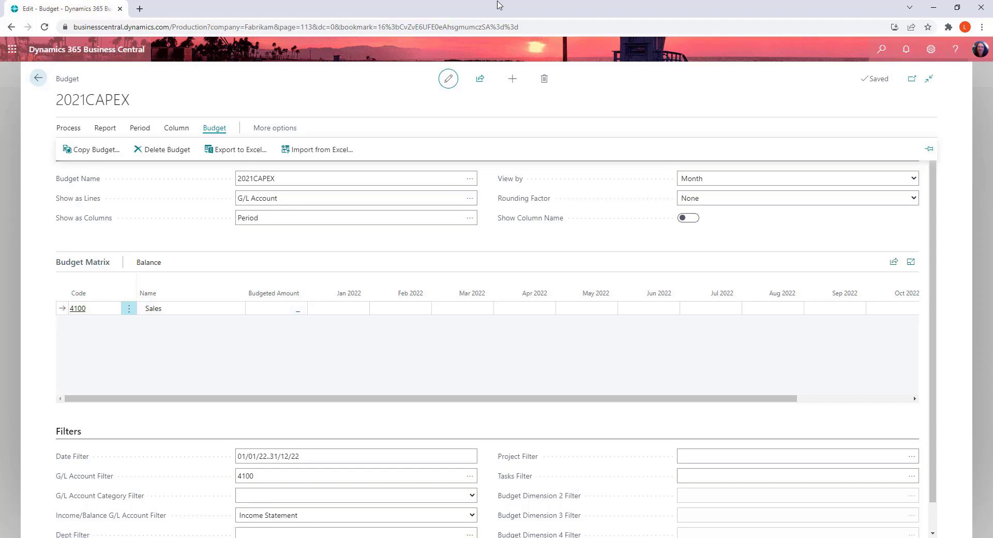
left_click(38, 80)
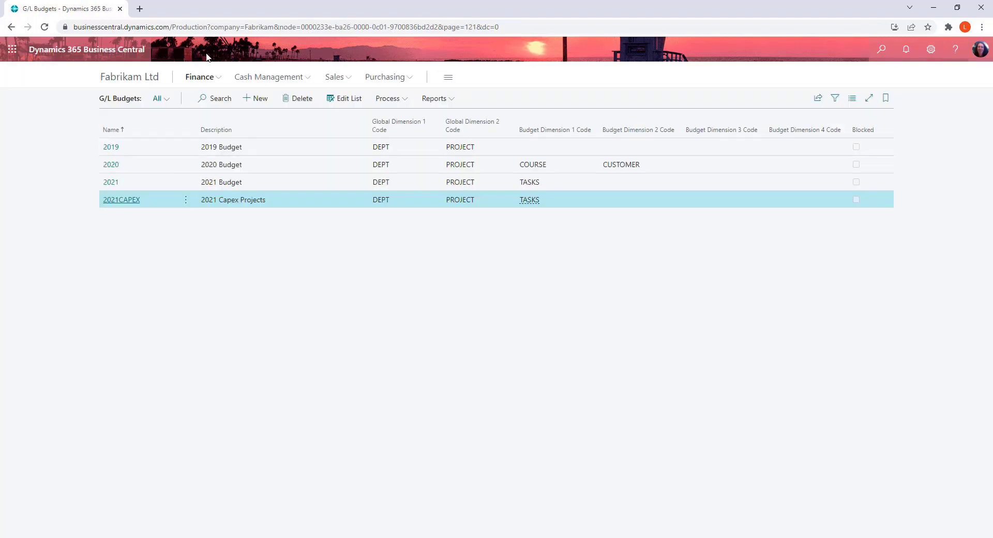
Step: Find GST Statements through search and view the DEFAULT statement full page
left_click(880, 51)
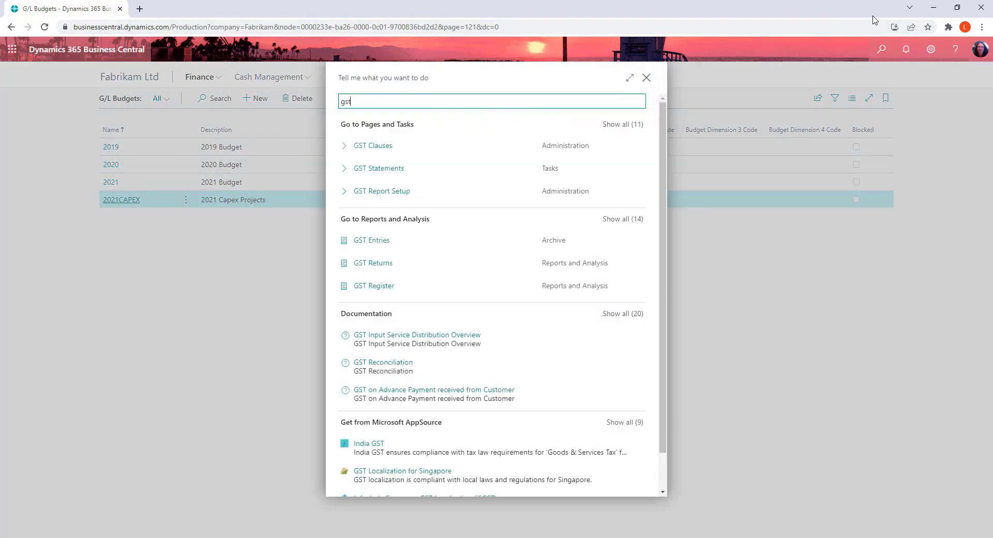
left_click(391, 168)
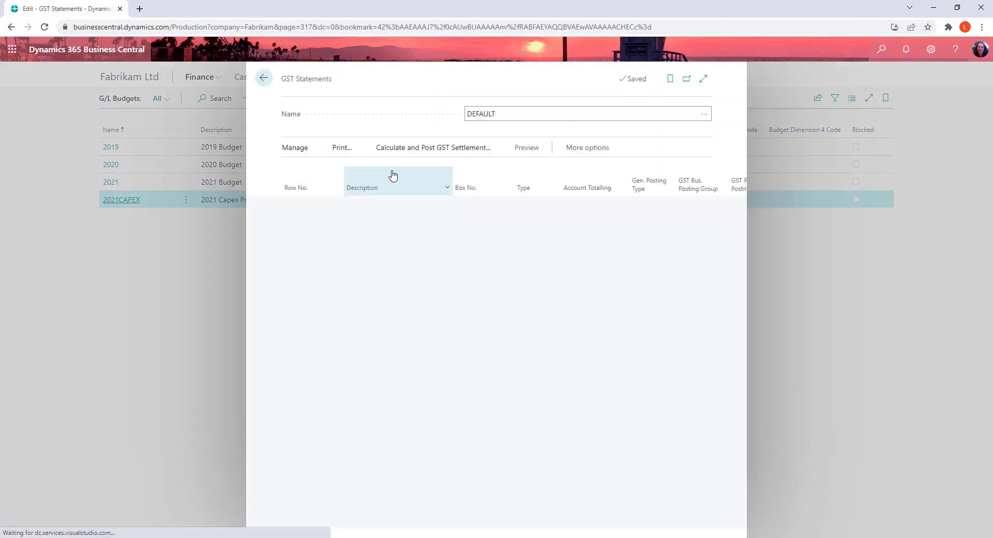
left_click(704, 78)
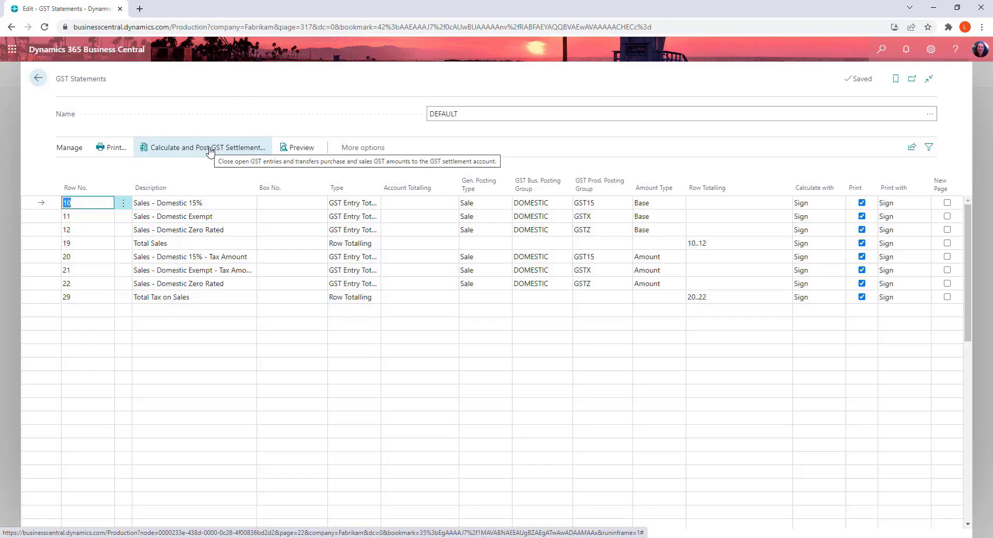
Step: Open the Chart of Cash Flow Accounts and review account 1200's Receivables source and Balance integration
left_click(38, 82)
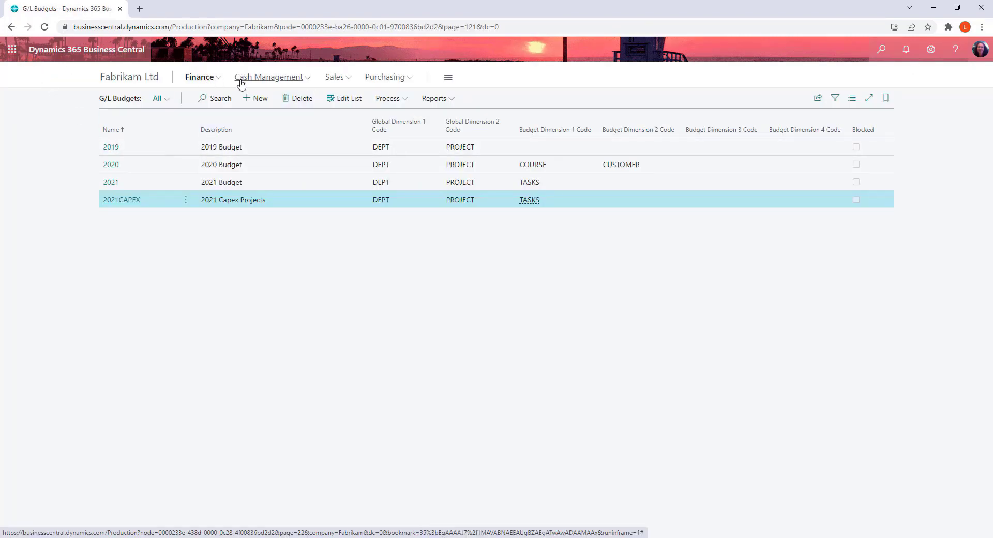
left_click(310, 85)
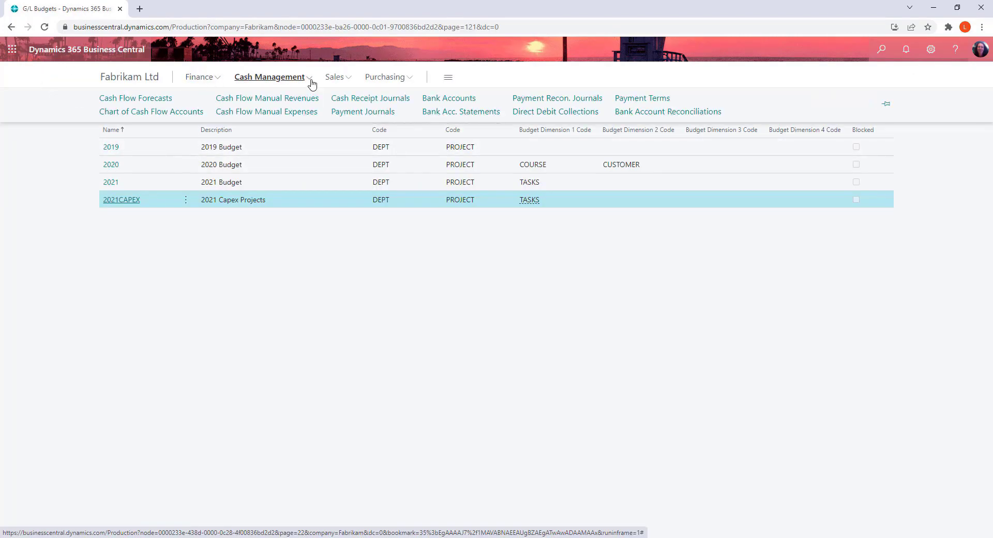
left_click(161, 115)
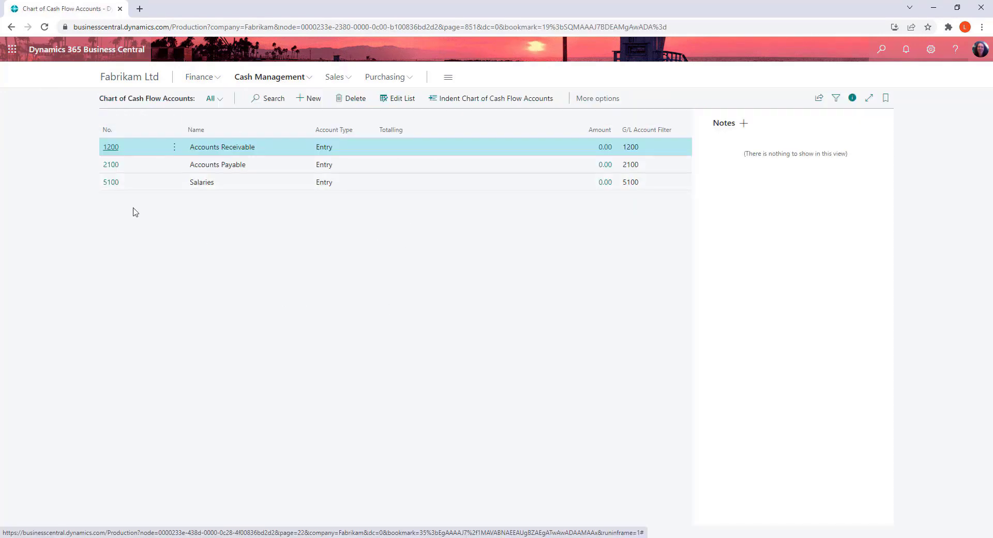
left_click(111, 147)
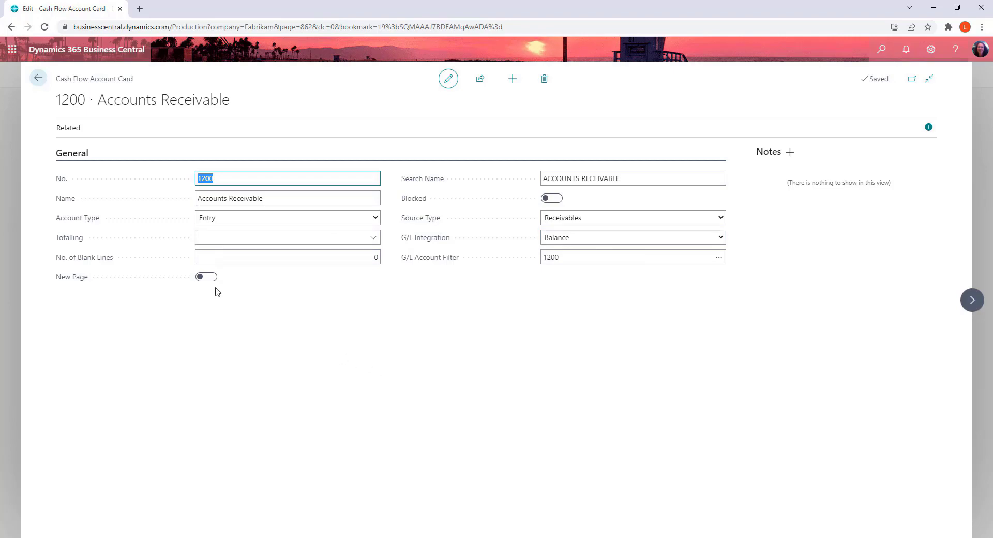
left_click(37, 78)
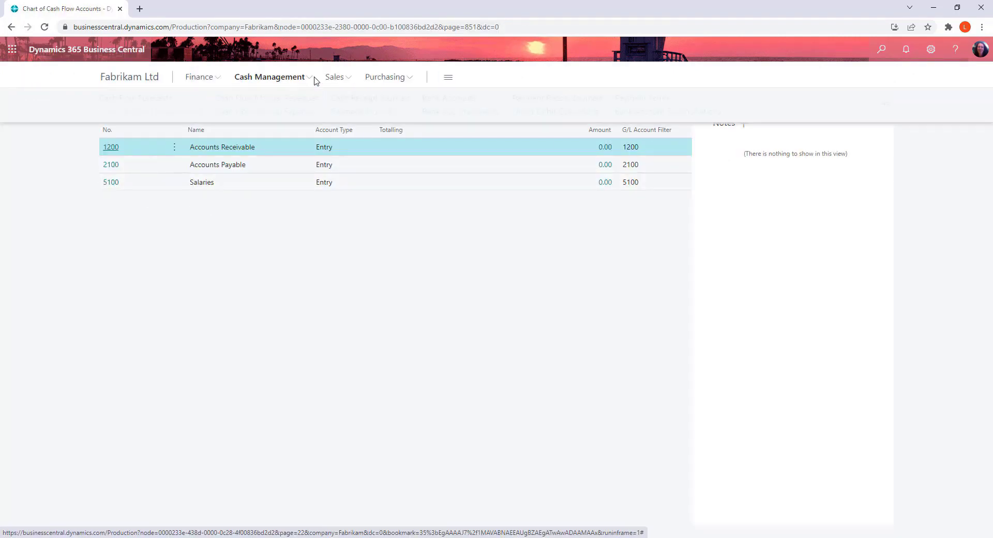
Step: Open forecast CF000001's Cash Flow Worksheet full width, showing liquid funds and invoice lines
left_click(125, 99)
left_click(118, 148)
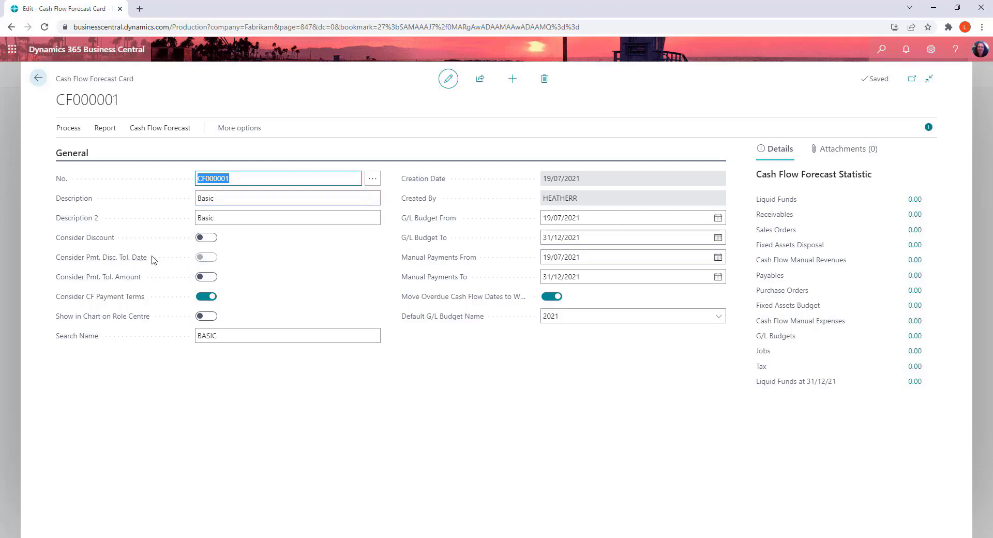
left_click(64, 128)
left_click(78, 149)
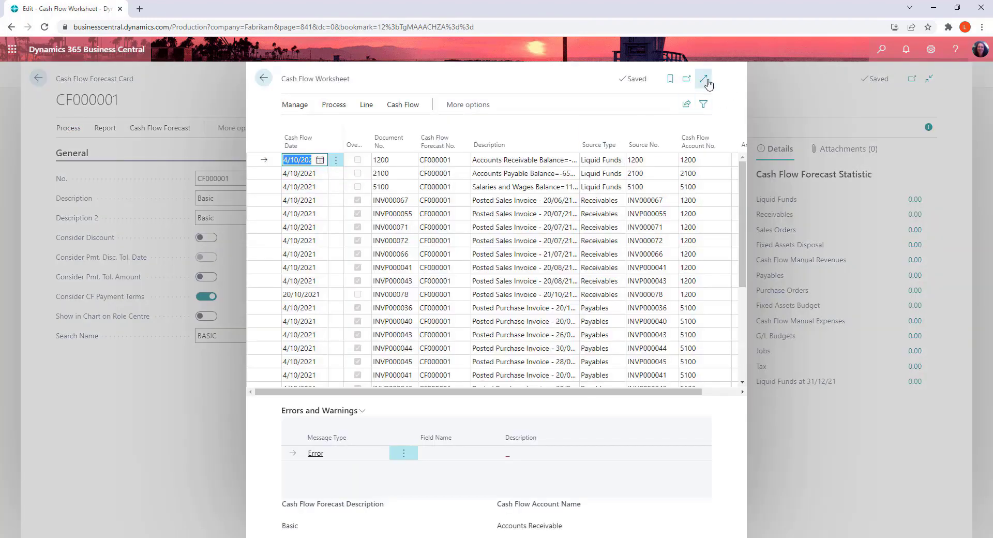
left_click(703, 81)
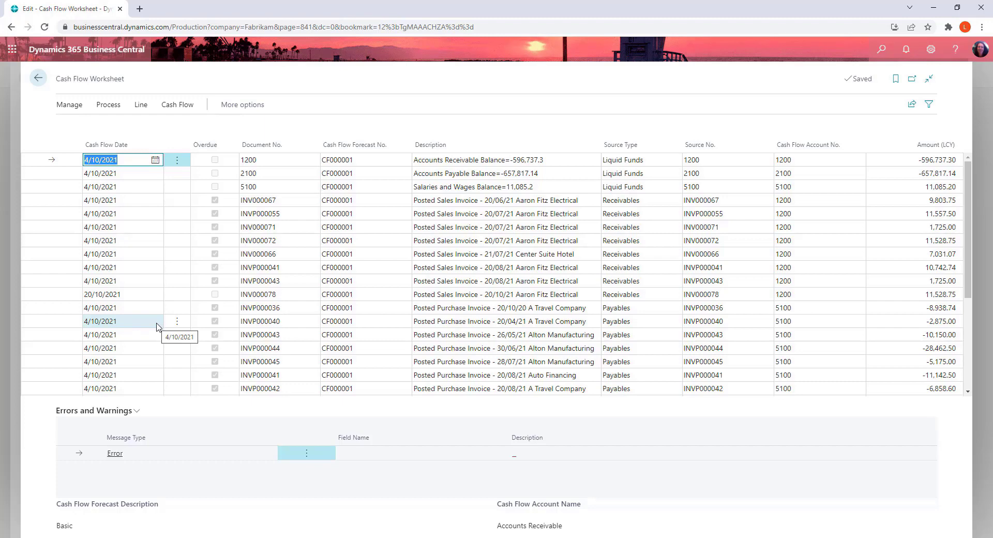
Step: Check AUD's 100:108 exchange rate under Currencies, then go to the General Journals batch list
left_click(38, 79)
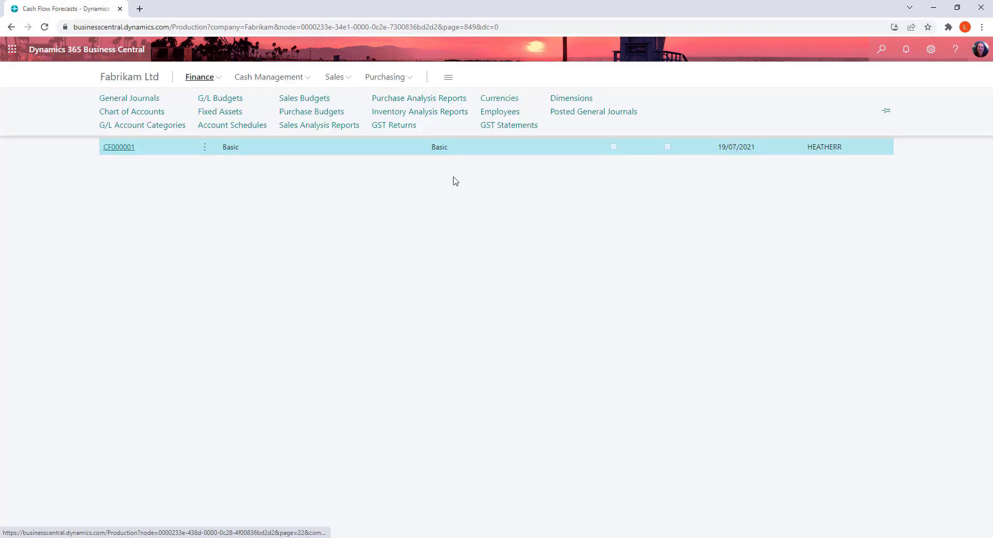
left_click(502, 100)
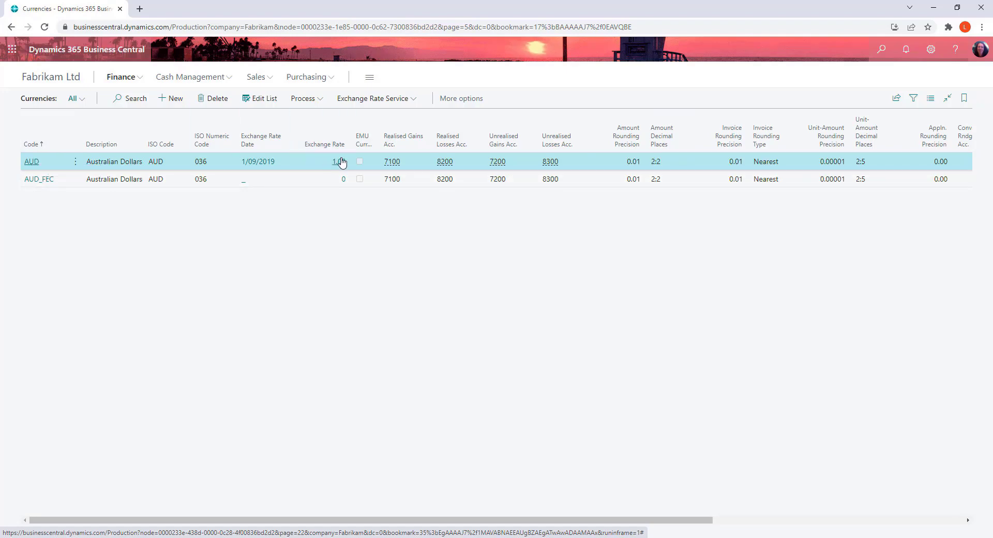
left_click(342, 162)
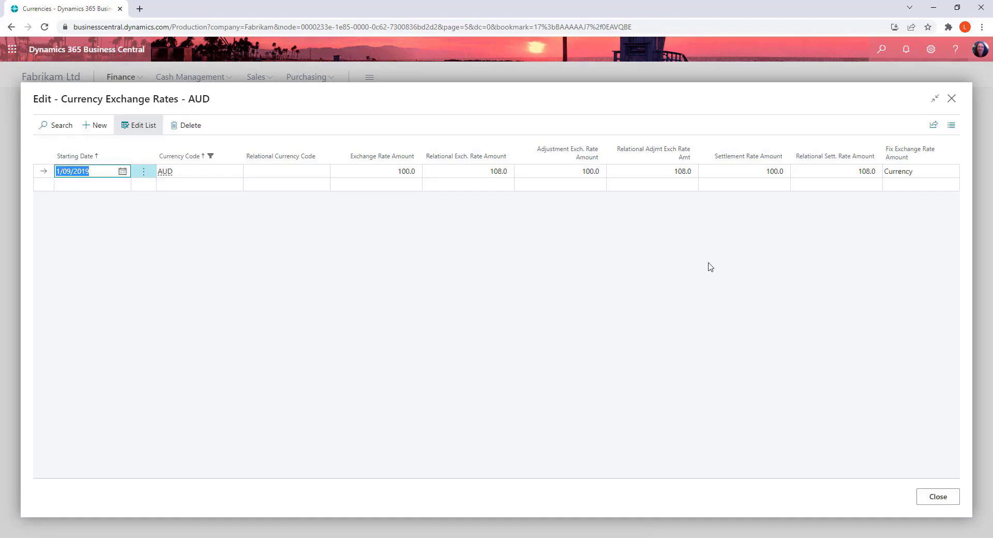
left_click(942, 497)
left_click(120, 77)
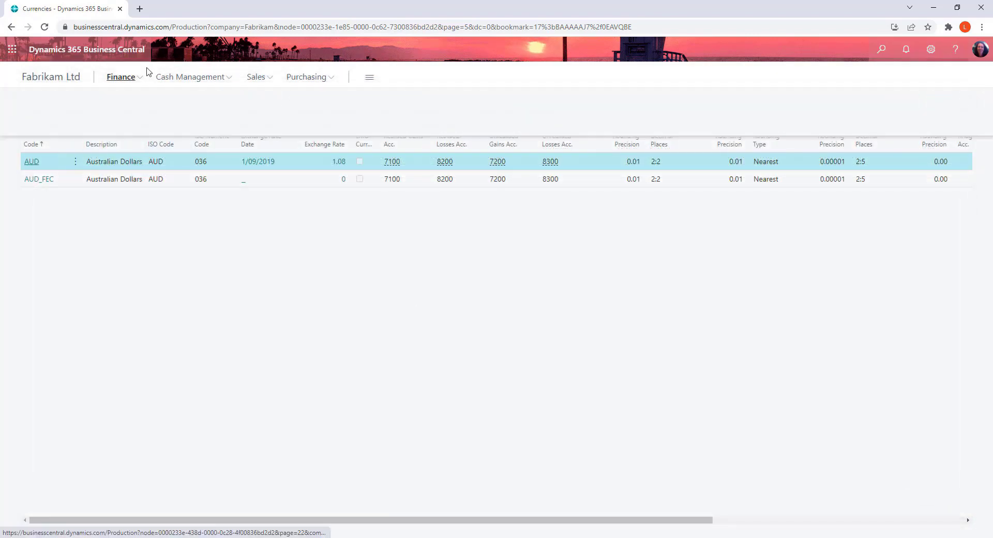
left_click(62, 100)
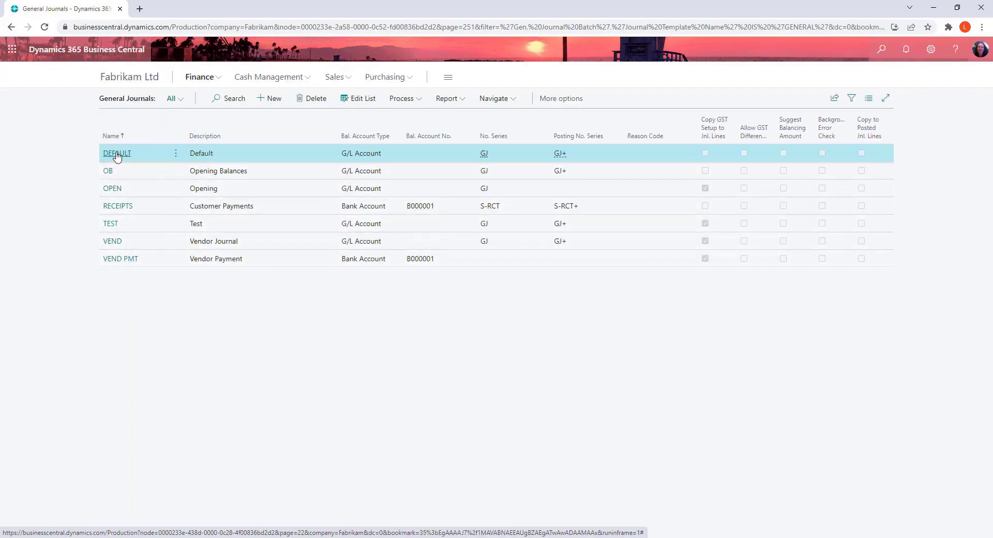
Step: Open the DEFAULT batch without the details pane and browse department codes and account types, keeping G/L Account
left_click(116, 154)
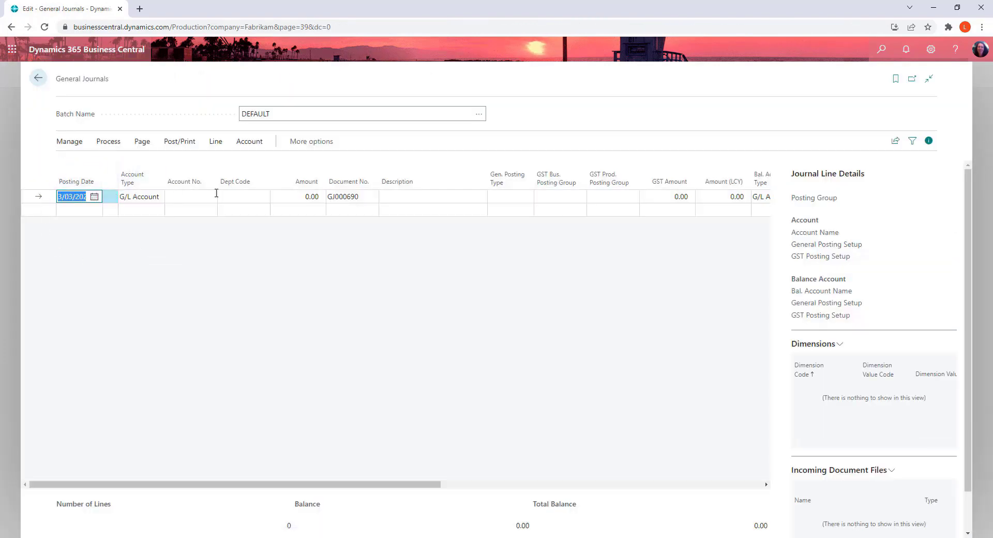
left_click(930, 139)
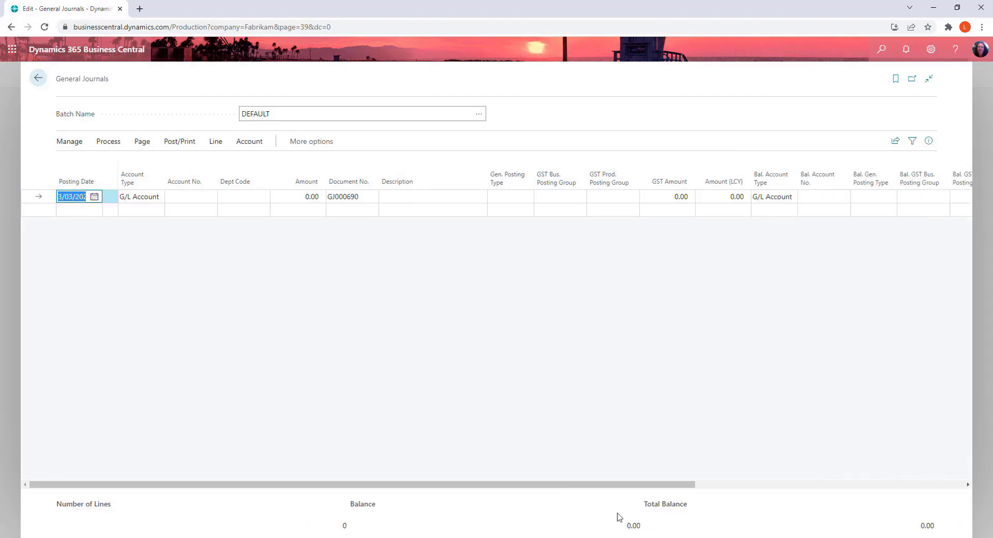
left_click(231, 196)
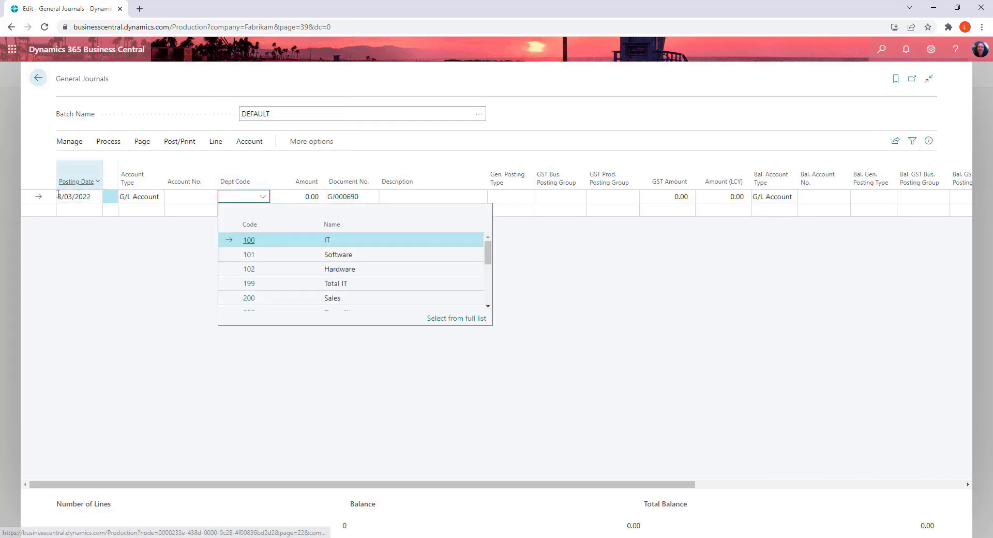
left_click(141, 197)
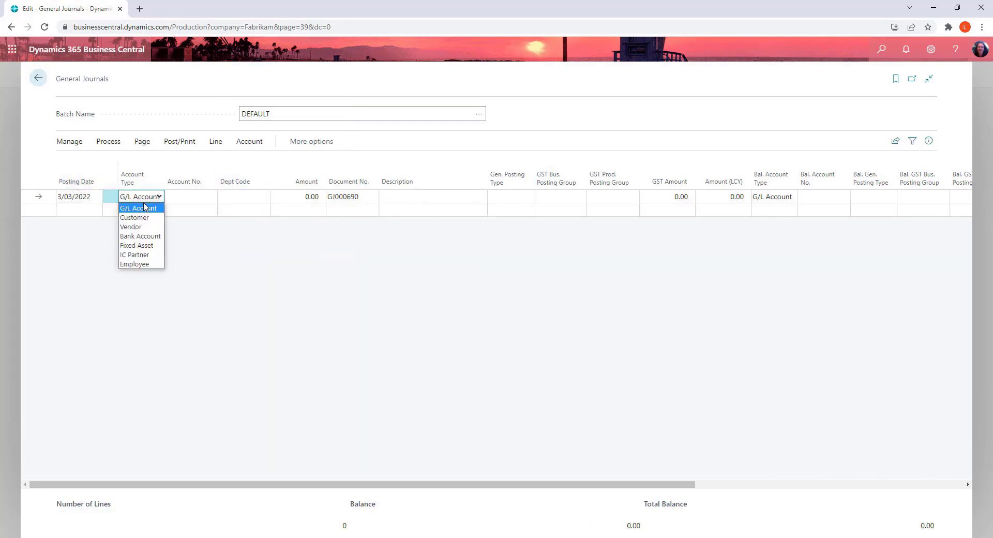
left_click(145, 240)
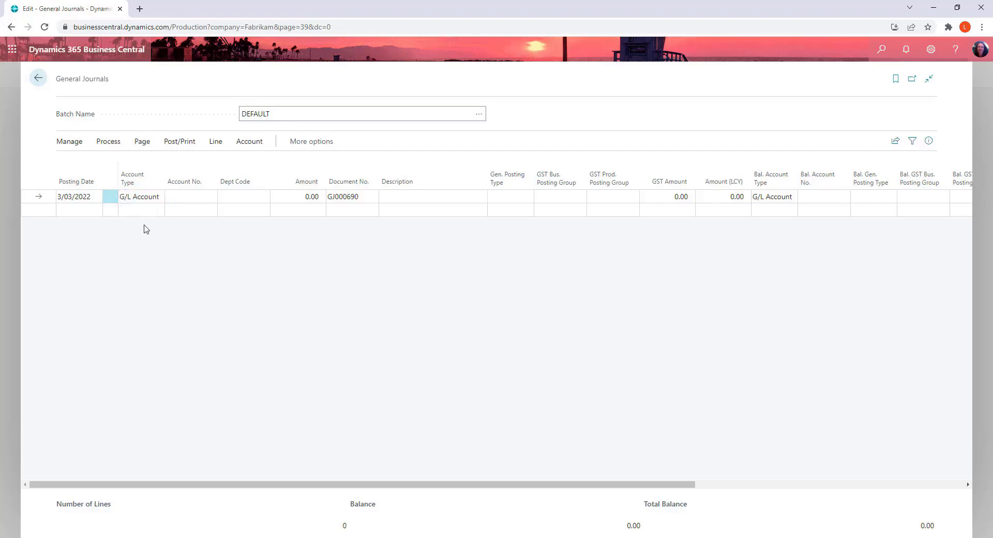
Step: Browse the G/L account, balancing account and department code lists without choosing, then view sharing options
left_click(183, 197)
left_click(209, 197)
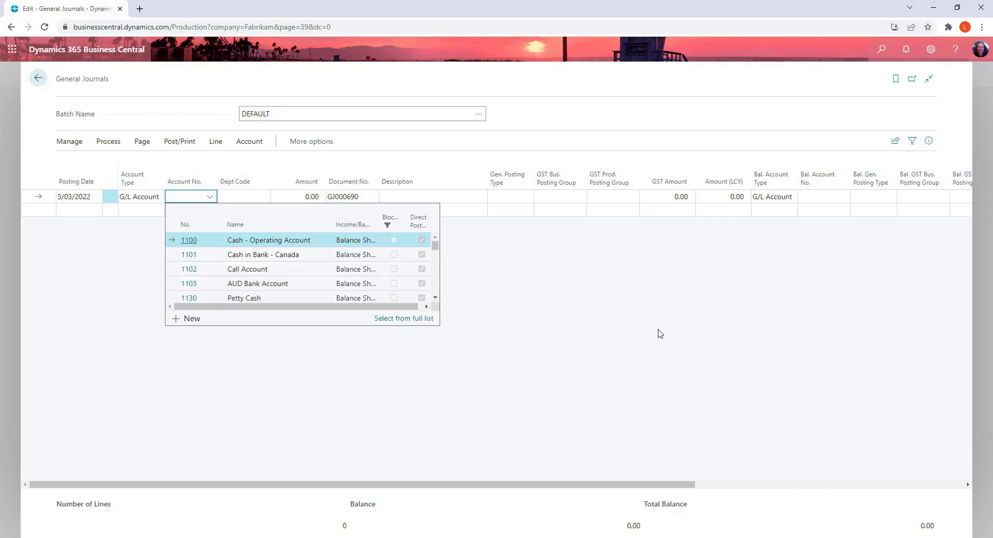
left_click(665, 386)
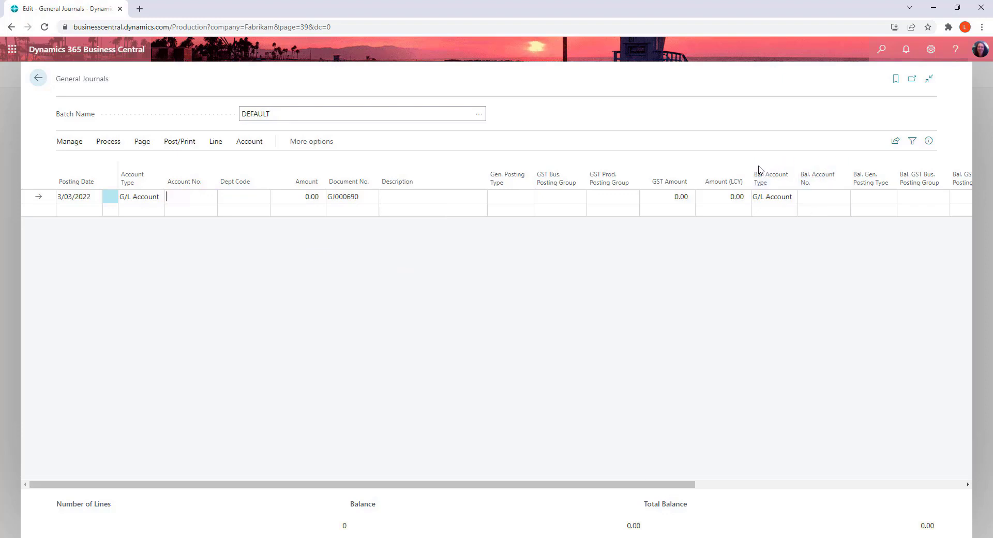
left_click(834, 192)
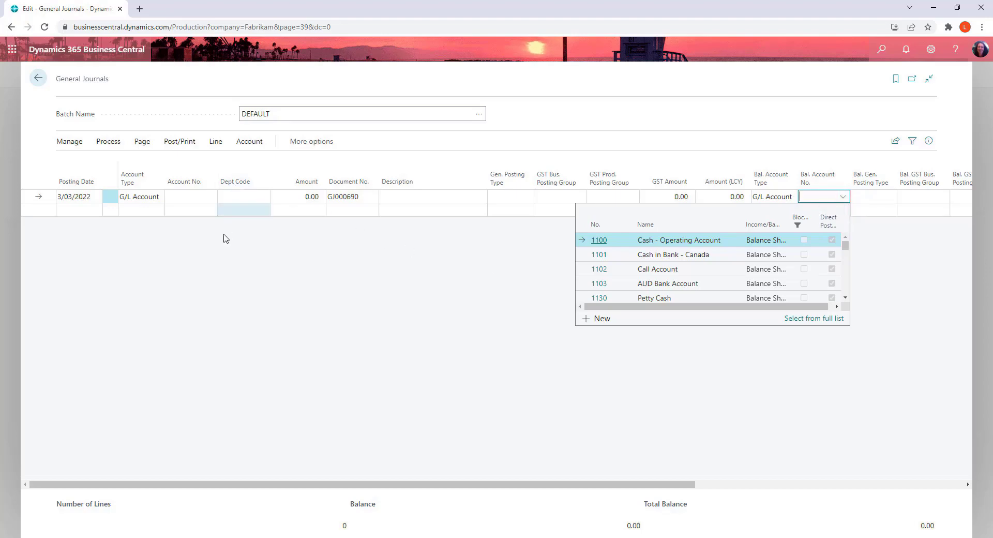
left_click(236, 215)
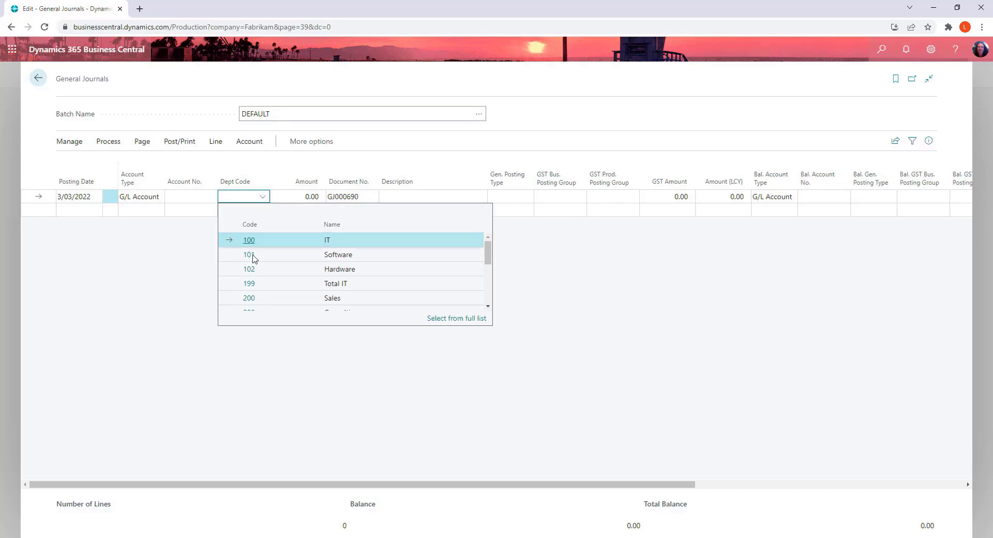
left_click(207, 291)
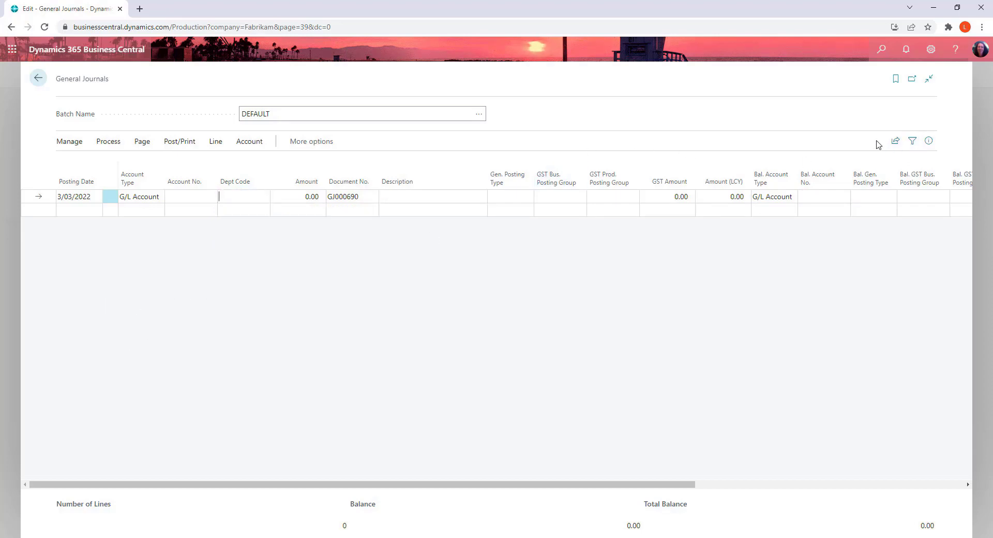
left_click(895, 141)
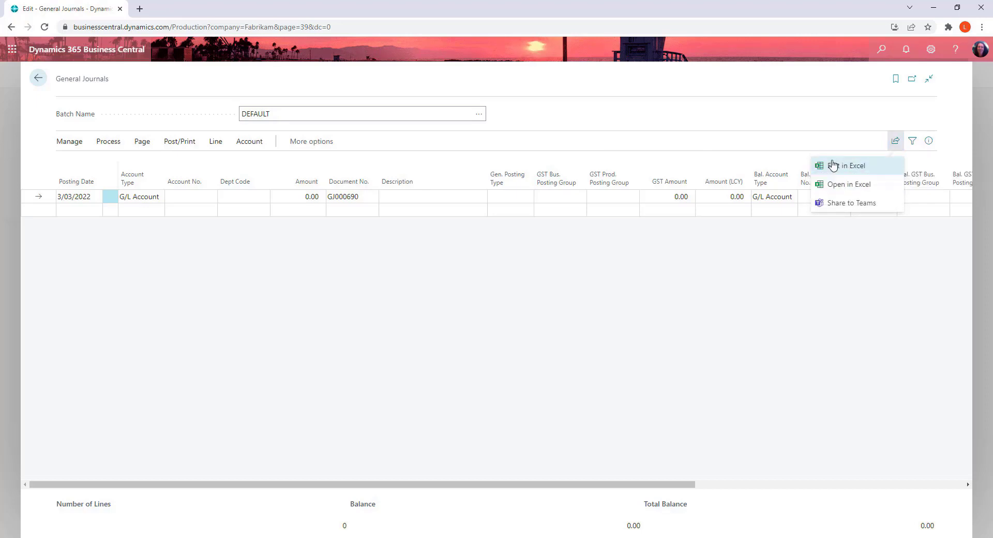
Step: Find and open the Workflows list through a Tell Me search for 'w'
left_click(562, 275)
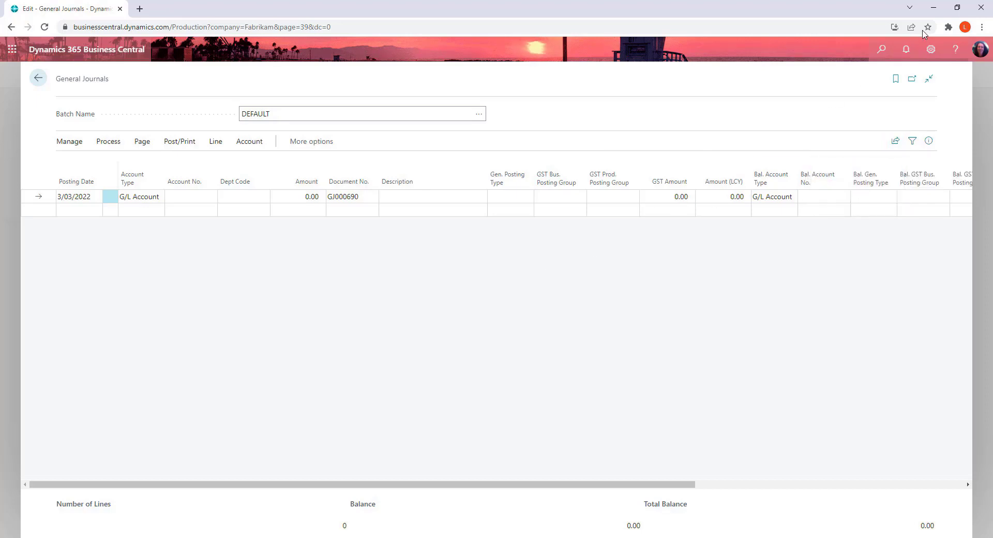
left_click(884, 52)
type("work flow")
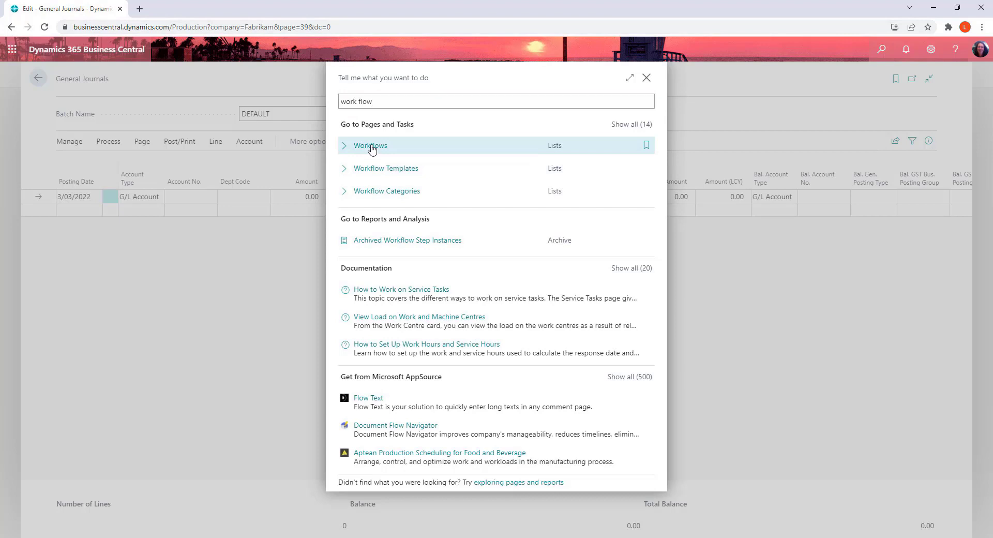
left_click(371, 146)
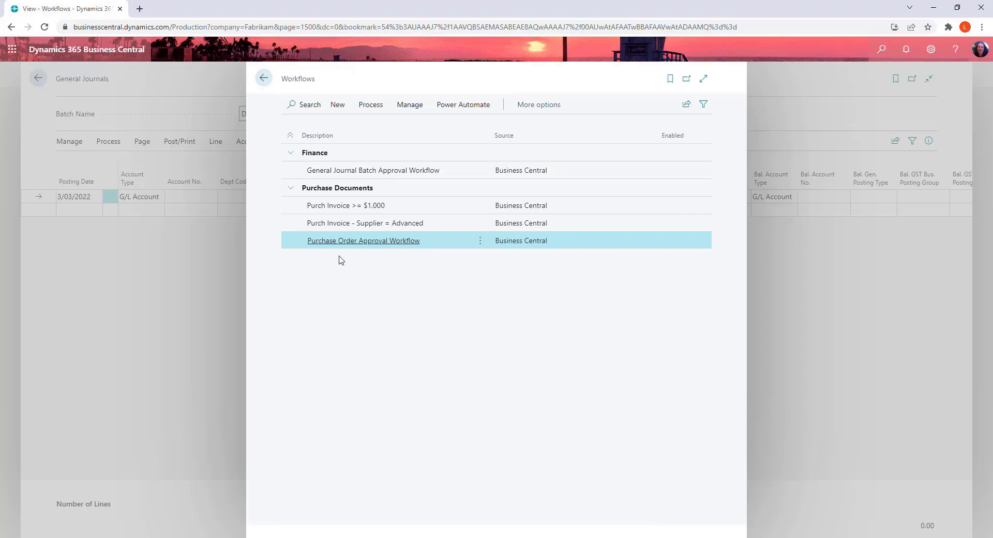
Step: Review the disabled General Journal Batch Approval Workflow's steps and return to the journal batches
left_click(412, 170)
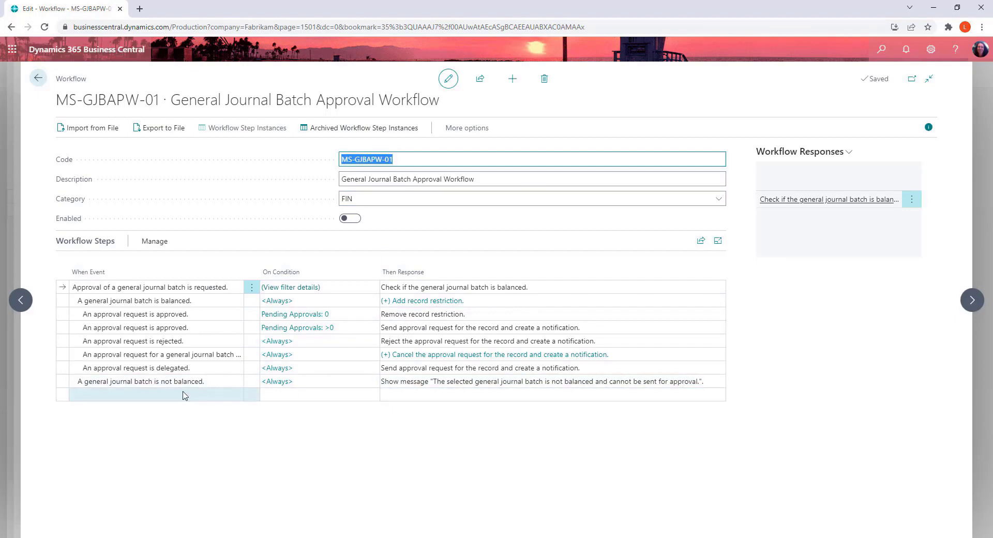
left_click(38, 77)
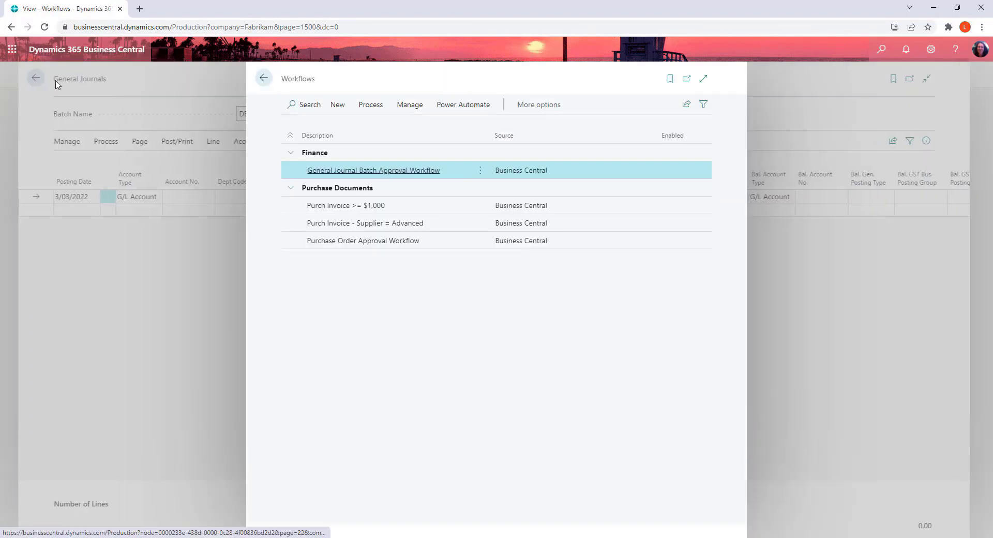
left_click(264, 77)
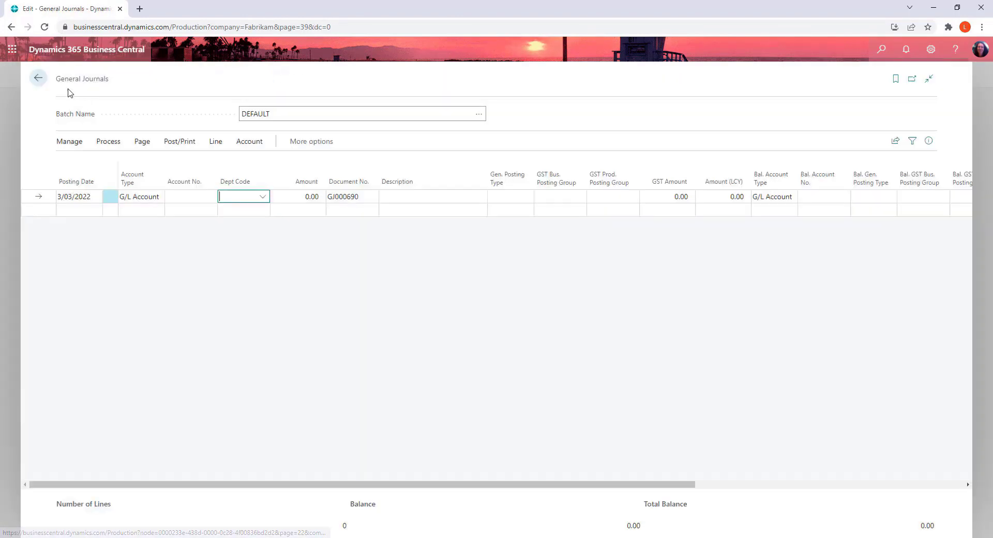
left_click(39, 78)
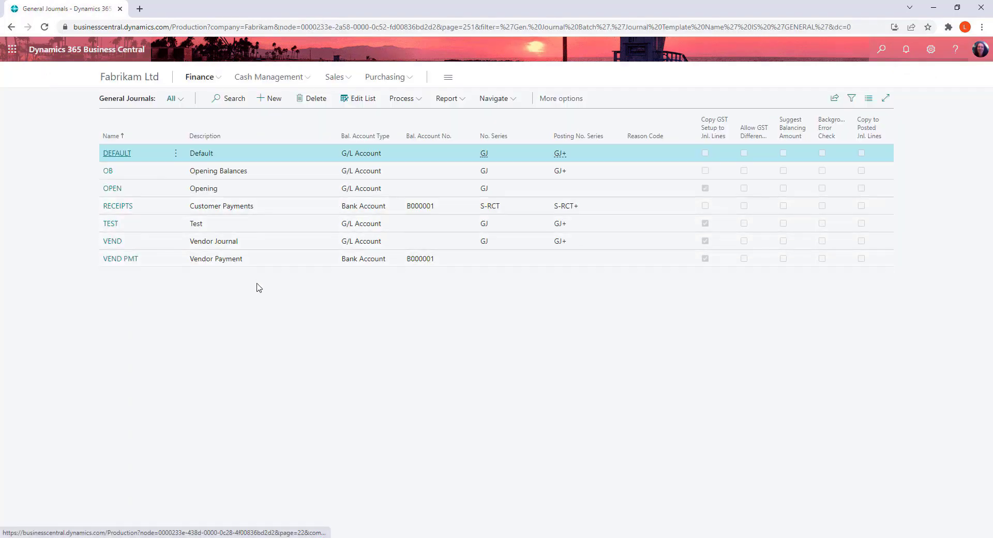
Step: Search 'gen led ent' to open General Ledger Entries and show its saved views and filters
left_click(877, 51)
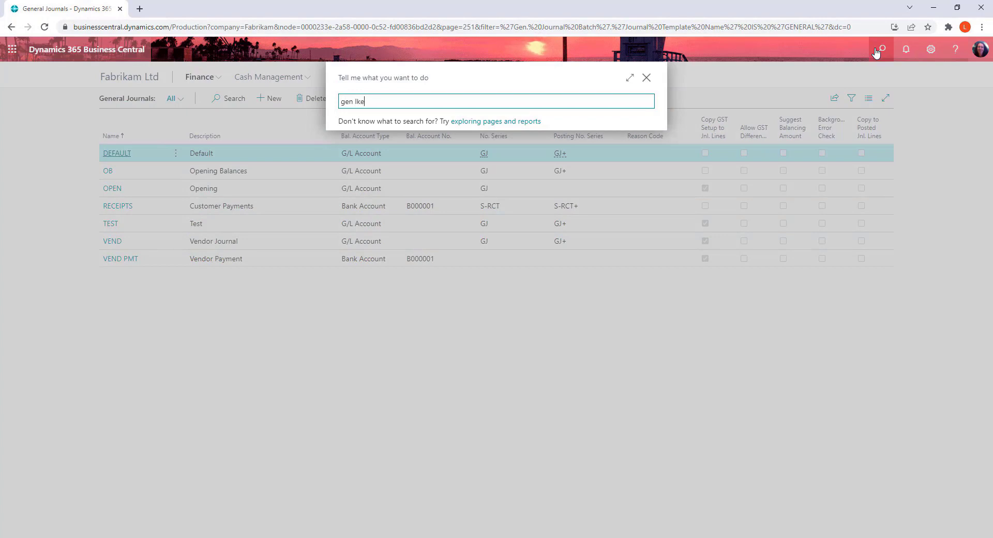
type("gen led ")
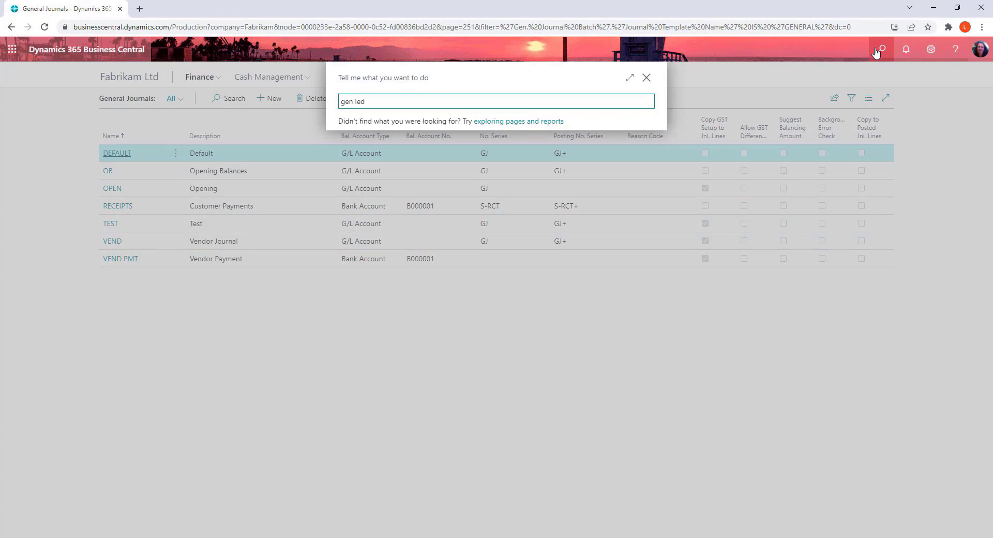
type("ent")
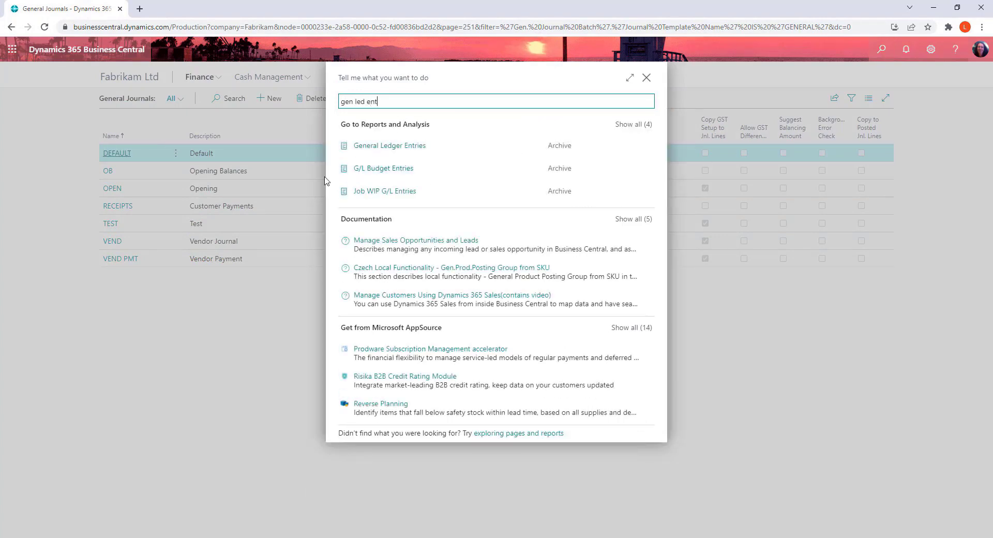
left_click(389, 147)
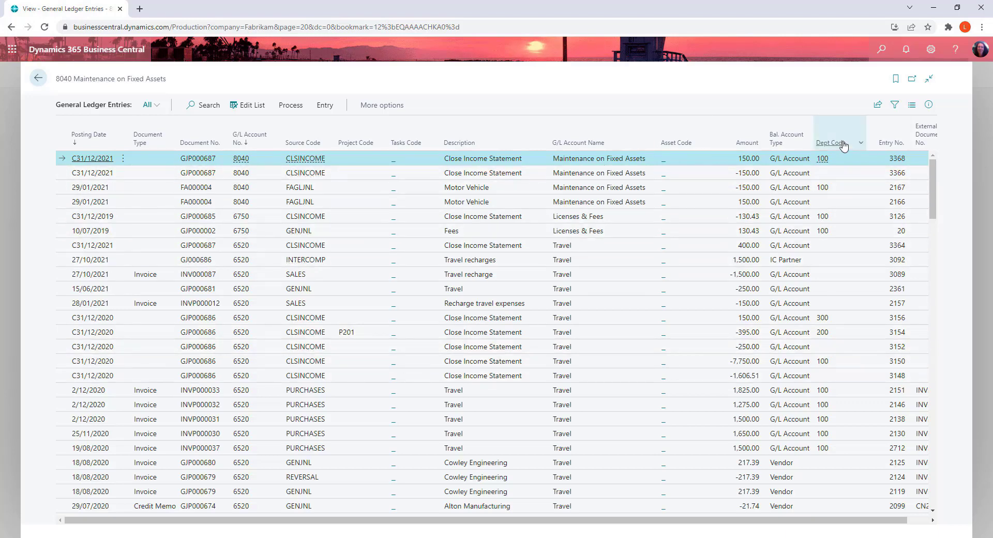
left_click(912, 105)
left_click(107, 224)
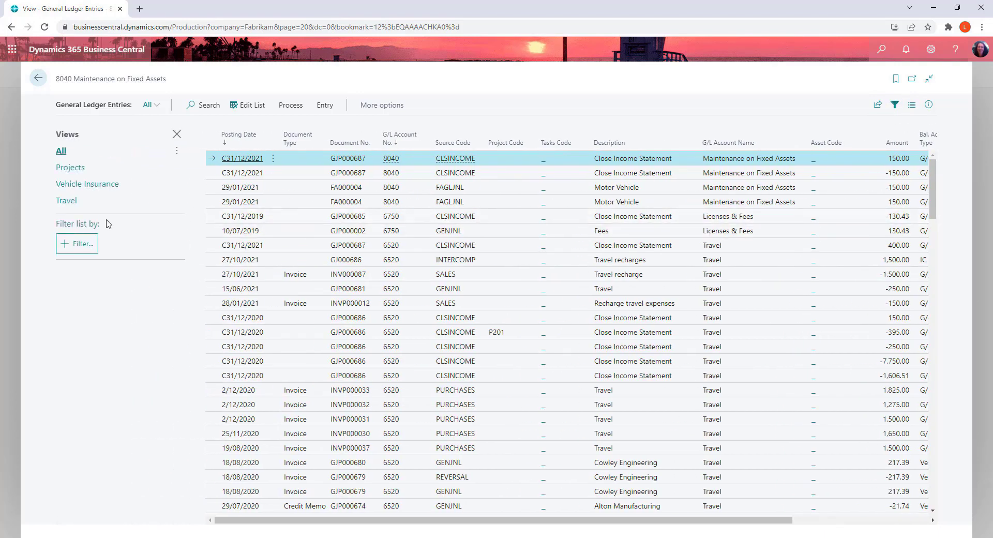
Step: Switch between the Projects, Vehicle Insurance and All views, check Share options, then go back
left_click(72, 167)
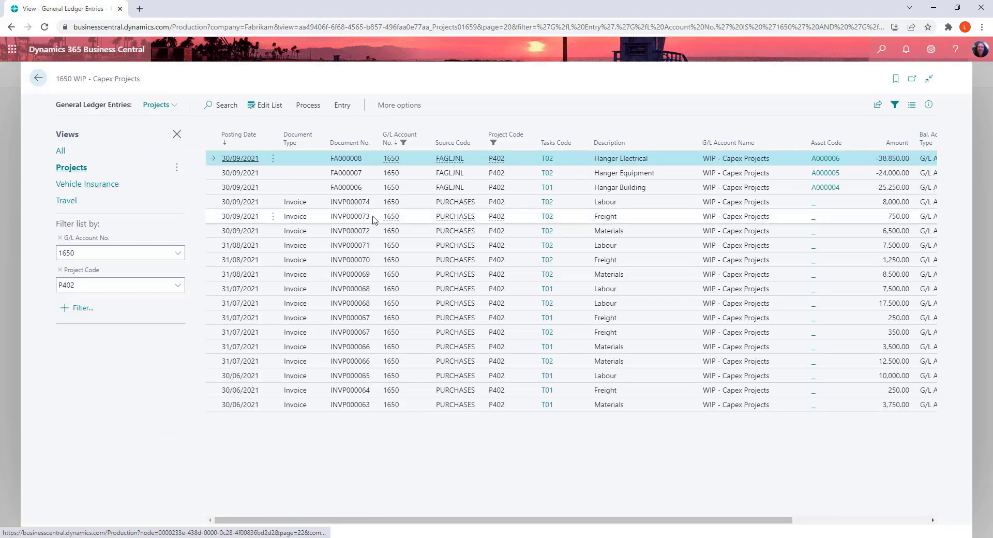
left_click(86, 185)
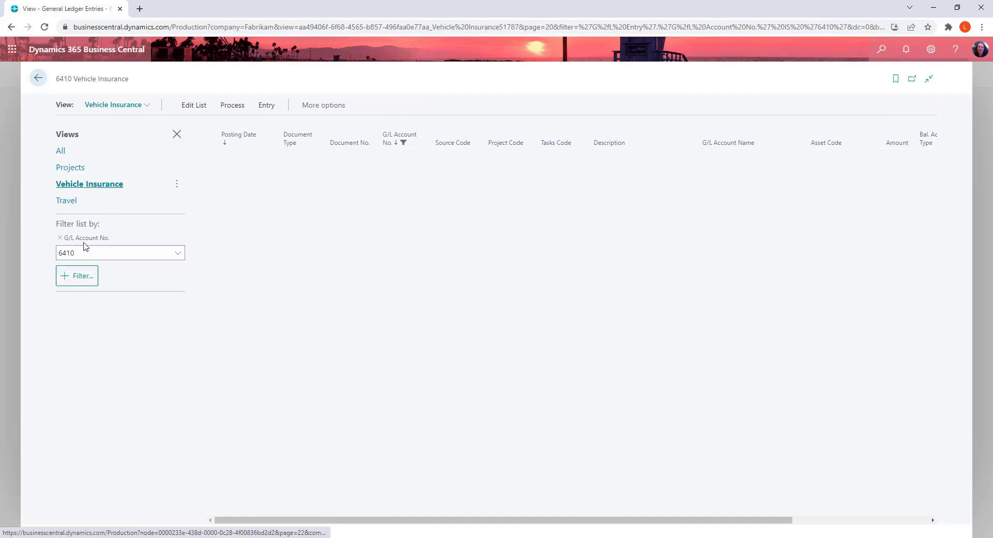
left_click(72, 157)
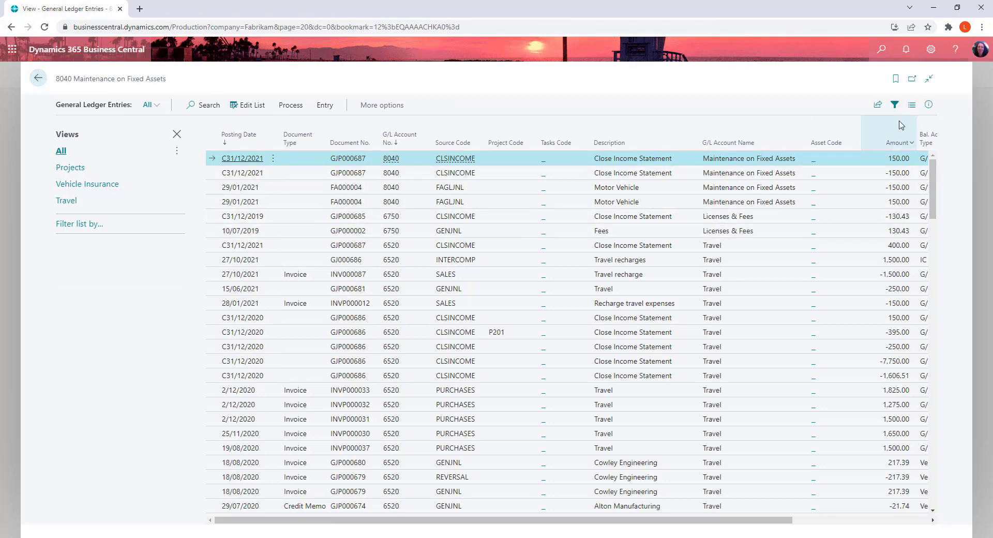
left_click(878, 109)
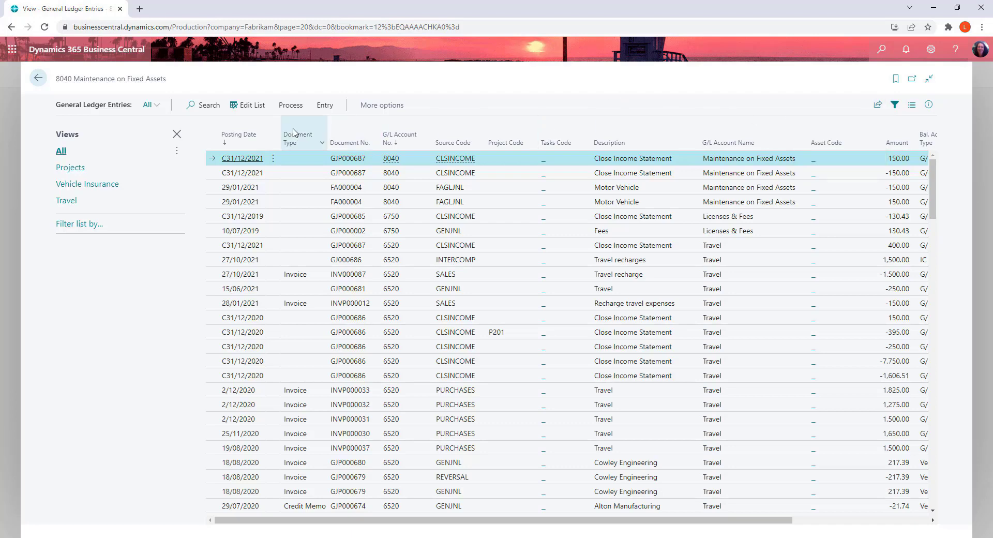
scroll(704, 315, "down", 3)
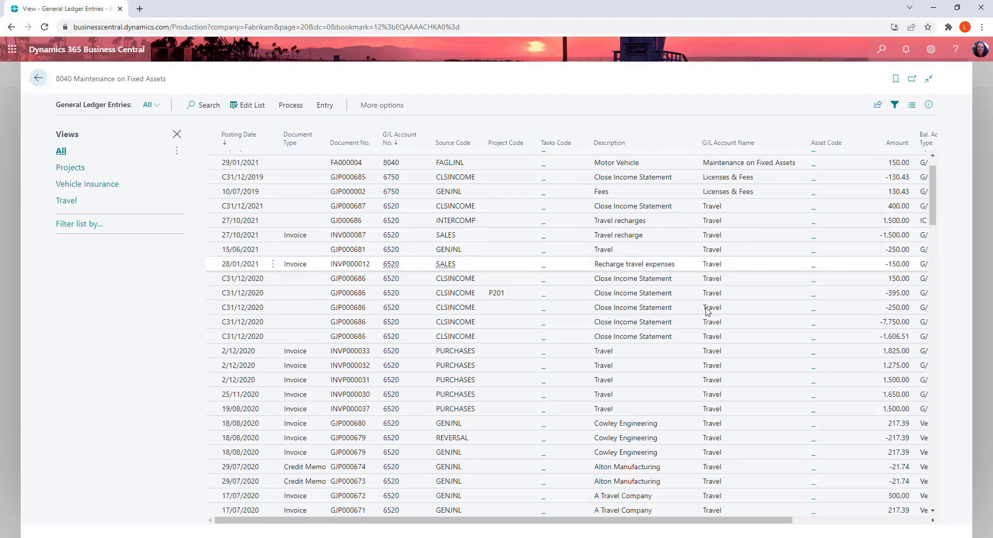
scroll(709, 309, "down", 3)
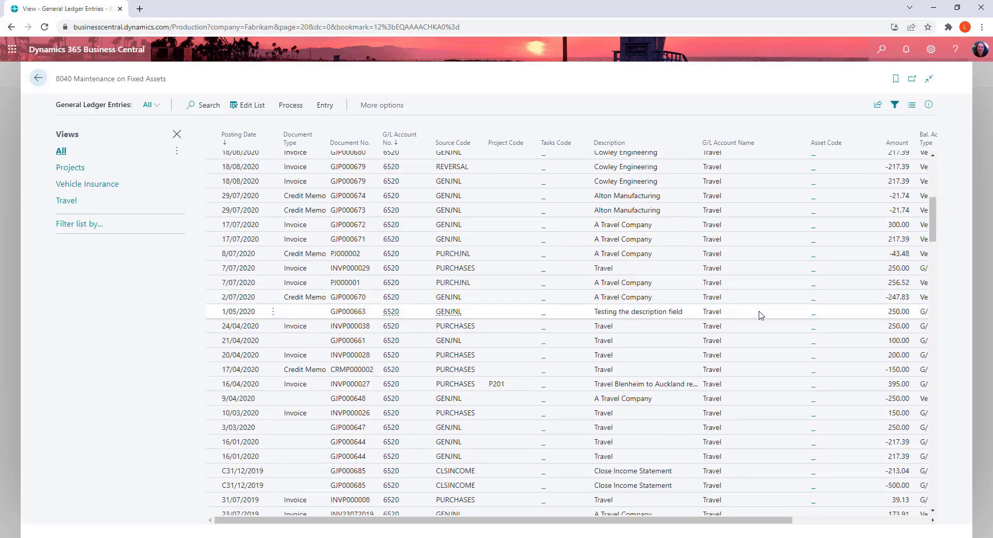
left_click(38, 78)
Step: Drill into the ledger entries behind account 1100's net change in the Chart of Accounts
left_click(214, 78)
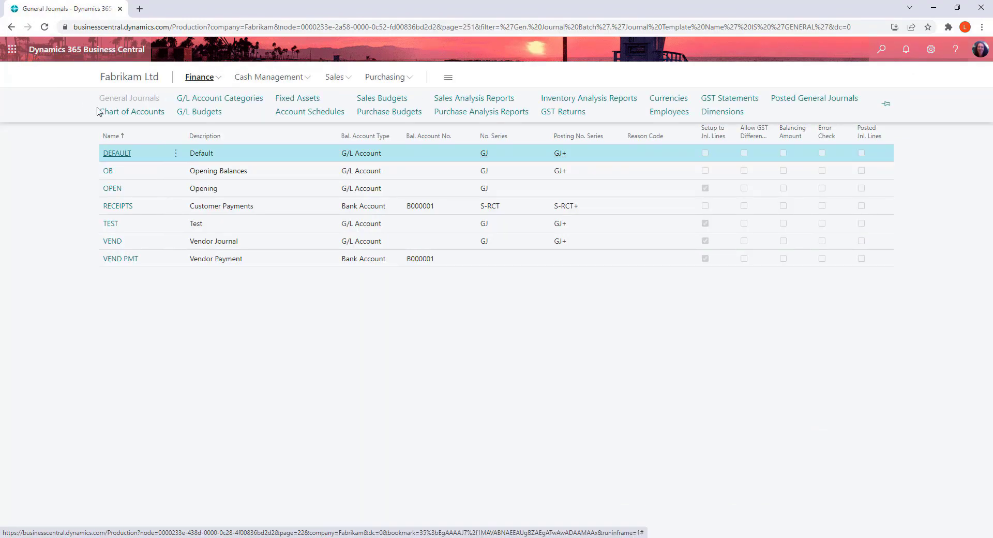
left_click(119, 114)
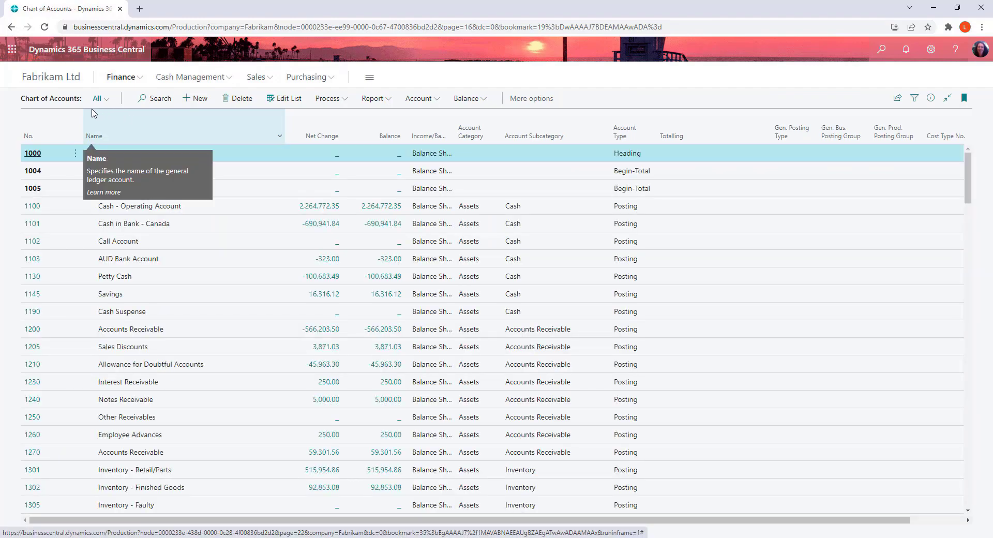
left_click(325, 208)
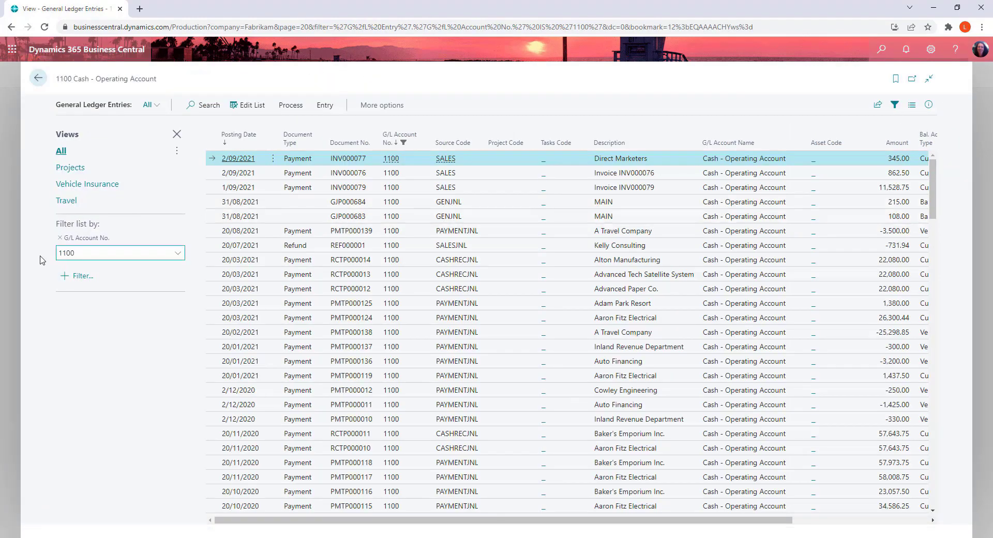
left_click(70, 255)
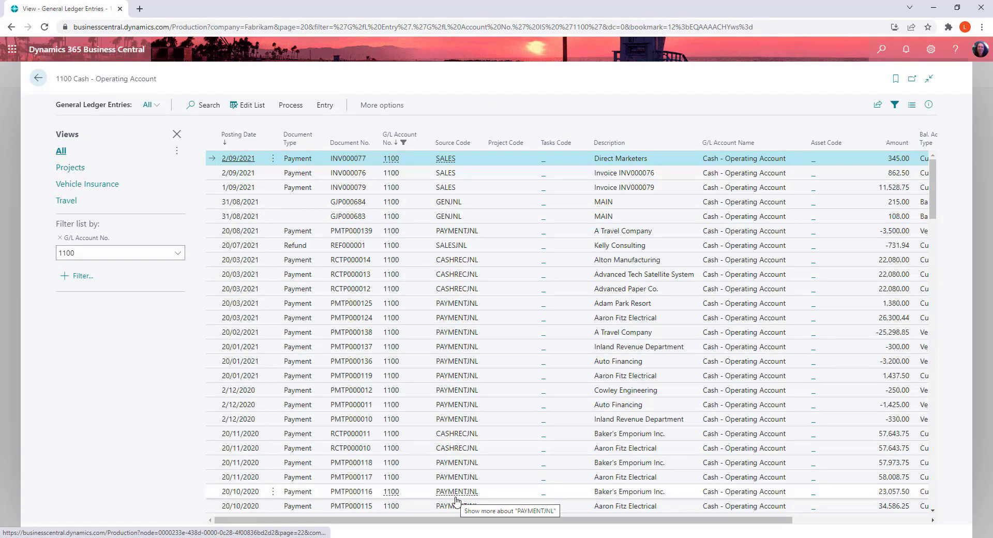
Step: Use Find entries on the first payment's document, dismiss the message, and return to Chart of Accounts
left_click(382, 105)
left_click(410, 106)
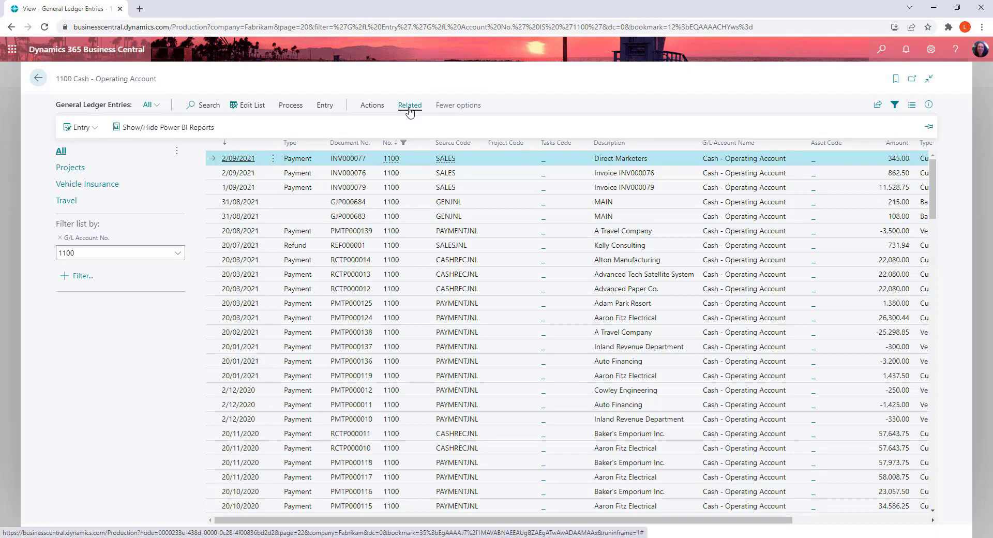
left_click(373, 105)
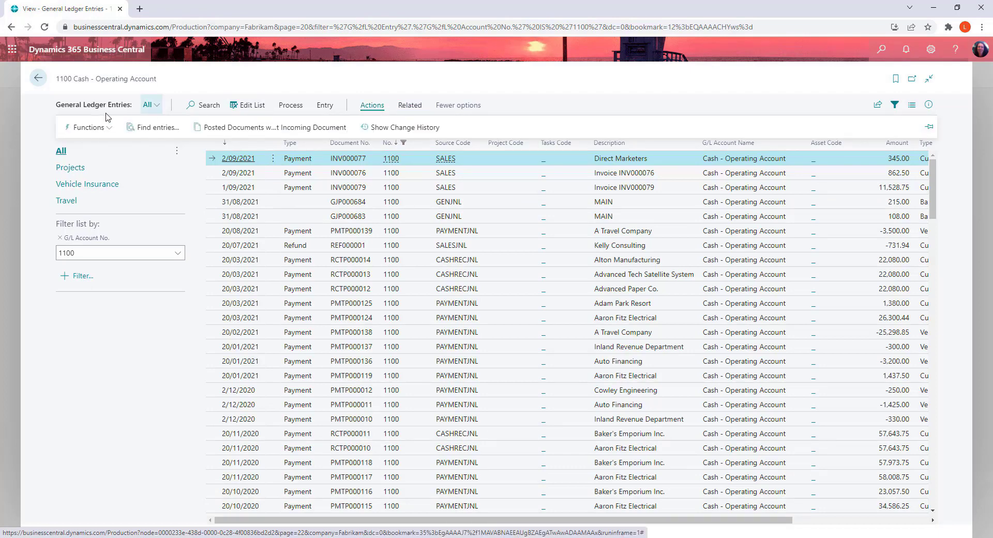
left_click(162, 130)
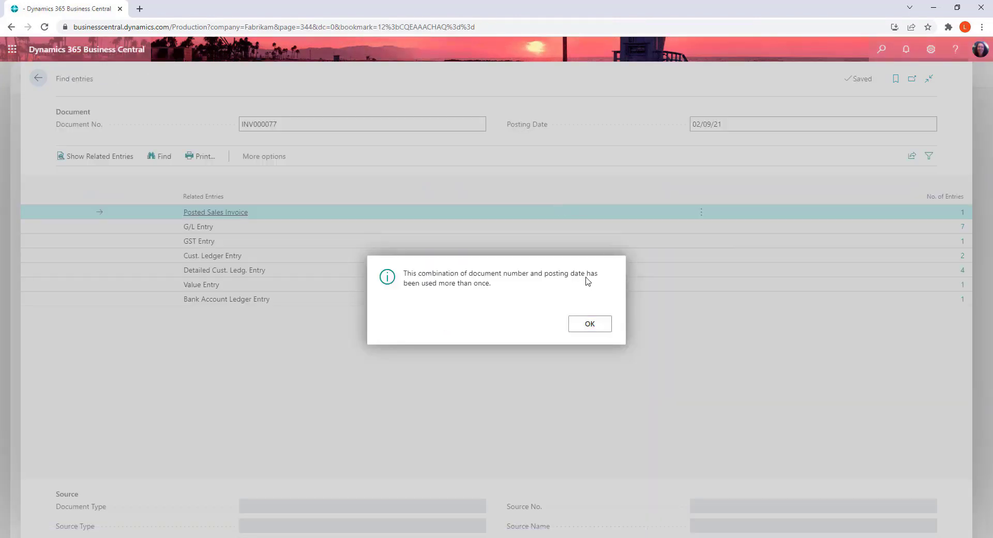
left_click(592, 325)
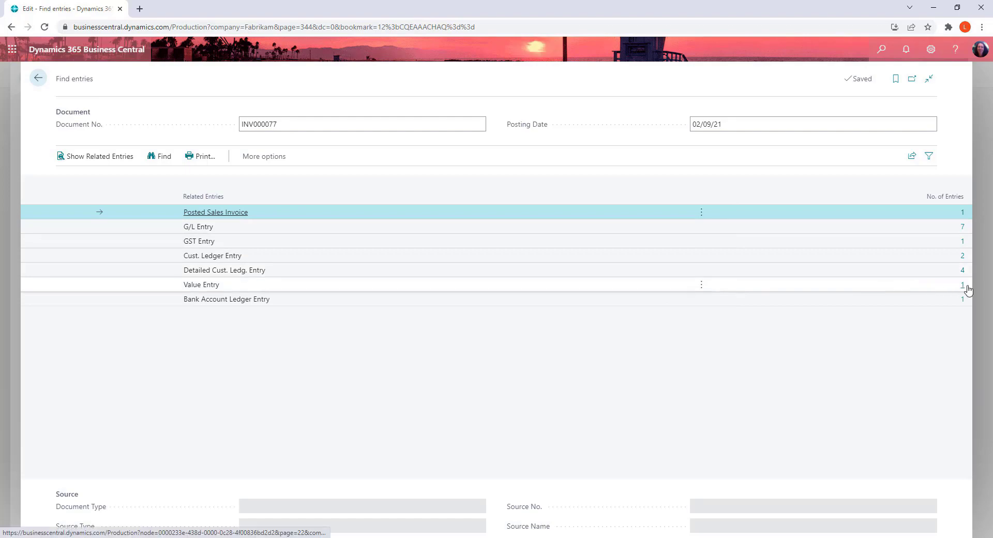
left_click(46, 79)
left_click(47, 79)
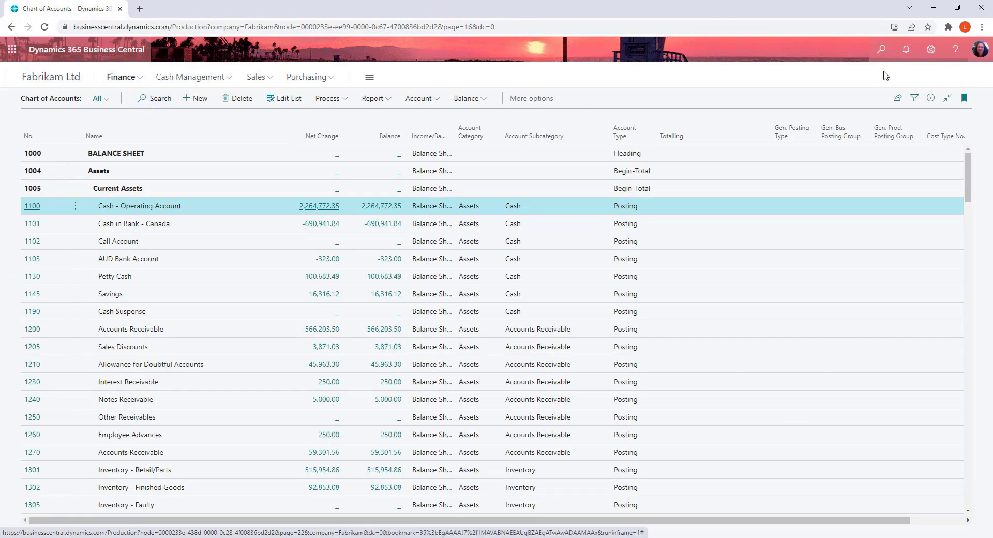
Step: Search 'de' to open Deferral Templates and open the INS template card
left_click(886, 52)
type("def")
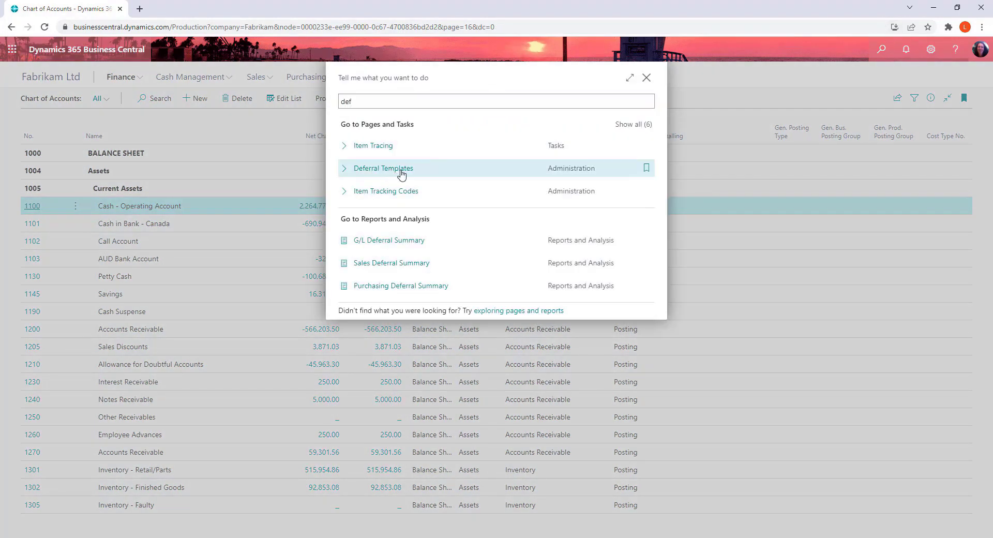
left_click(402, 173)
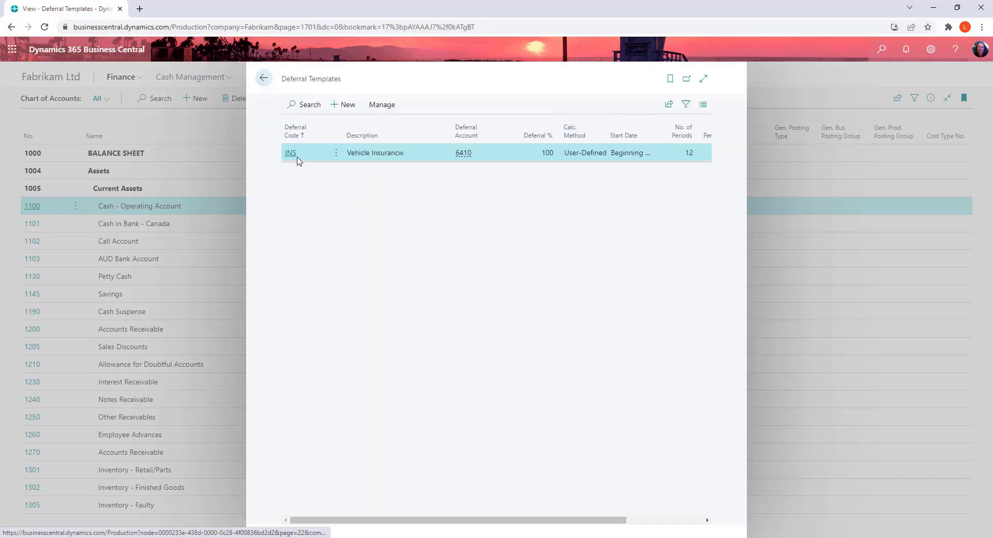
left_click(291, 153)
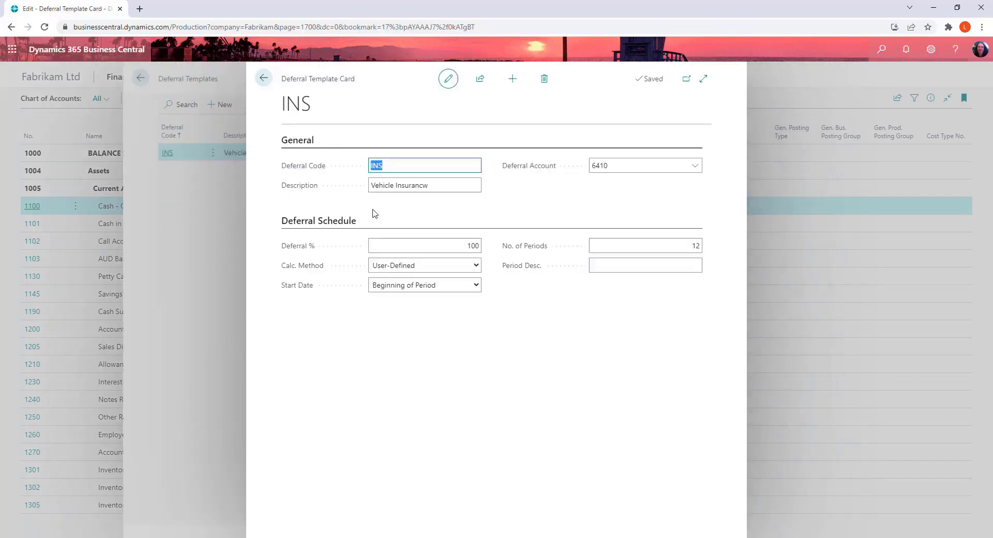
Step: Inspect INS's 100% deferral, 12 periods and calculation method options, then return to the list
left_click(384, 244)
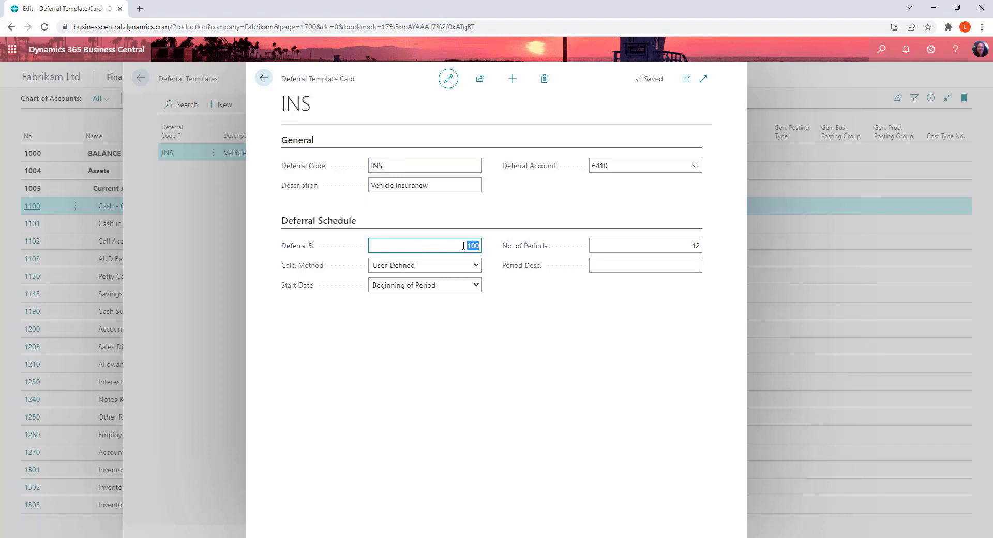
left_click(668, 248)
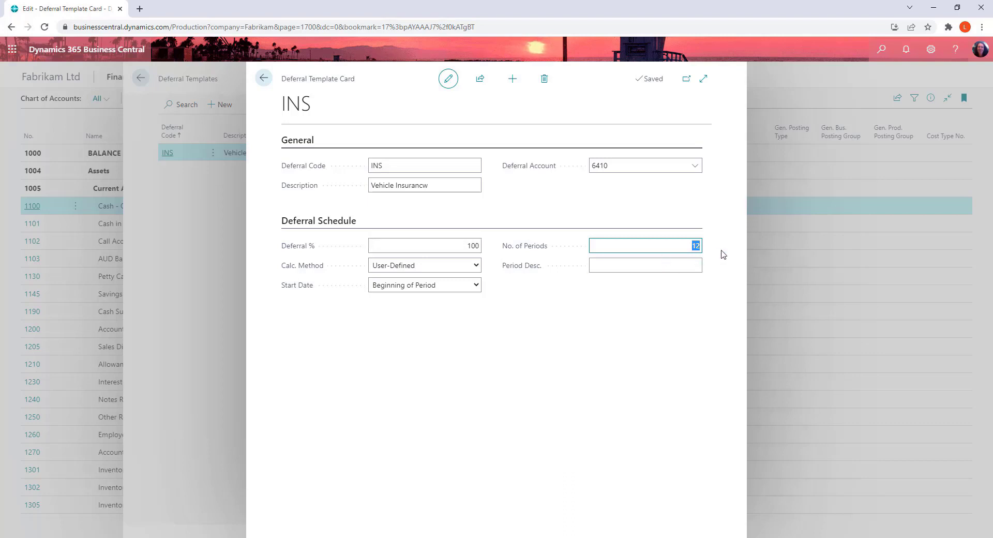
left_click(476, 266)
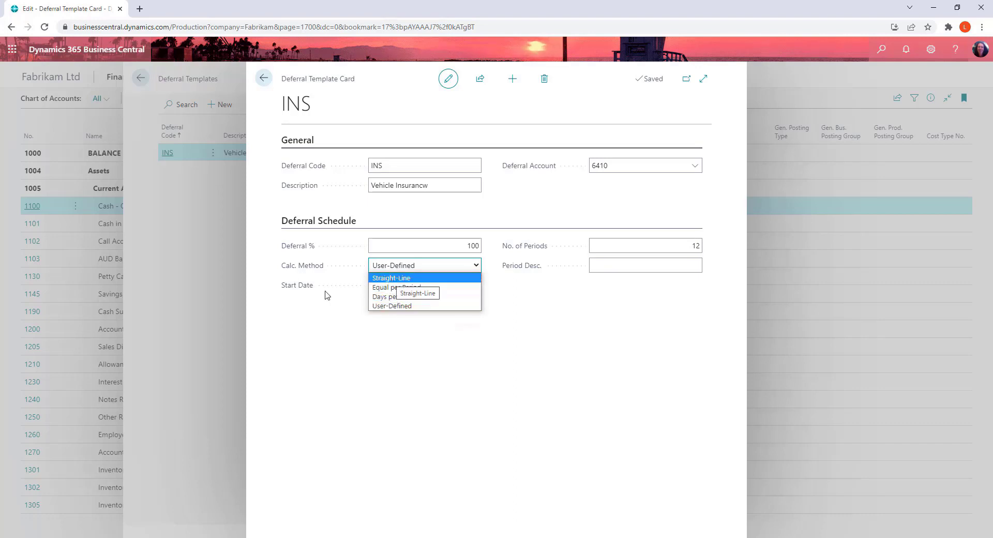
left_click(409, 371)
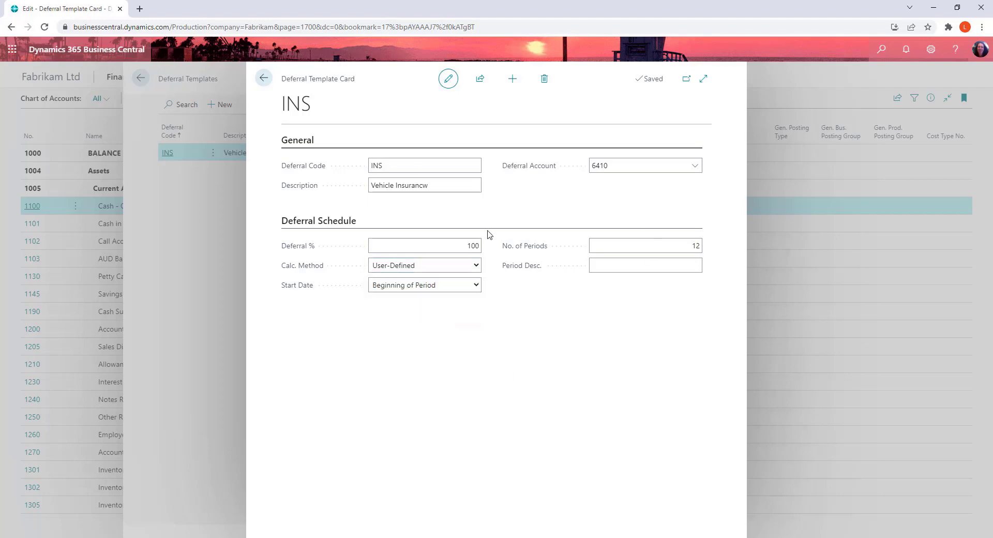
left_click(262, 78)
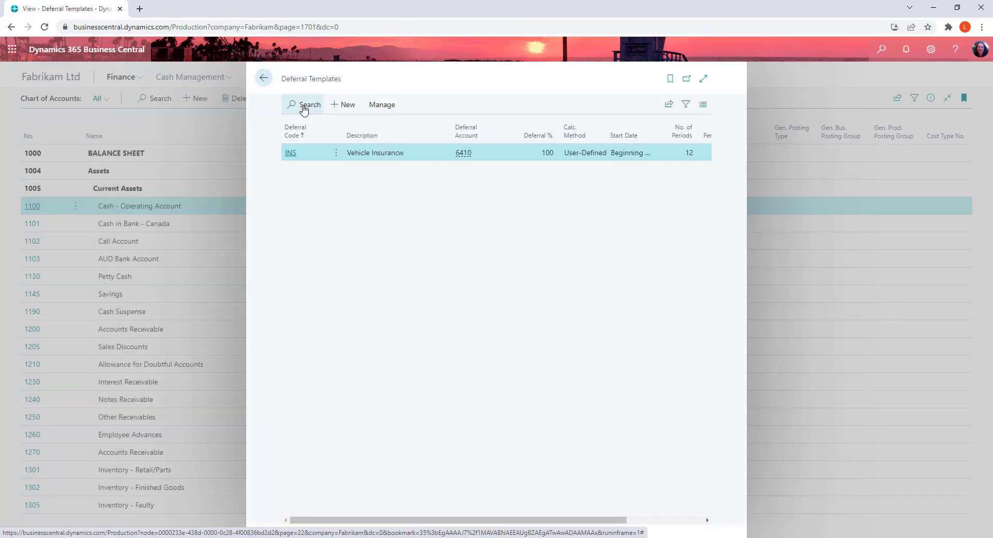
Step: Search 'recu ge' to open the DEFAULT Recurring General Journal and select the Travel line's 1D frequency
left_click(265, 79)
left_click(882, 50)
type("recu")
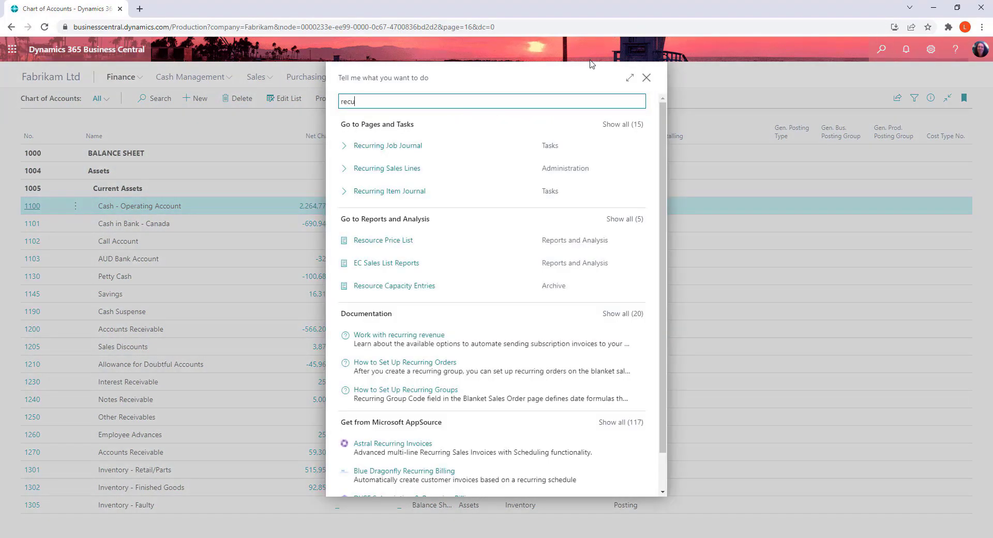
scroll(566, 126, "down", 1)
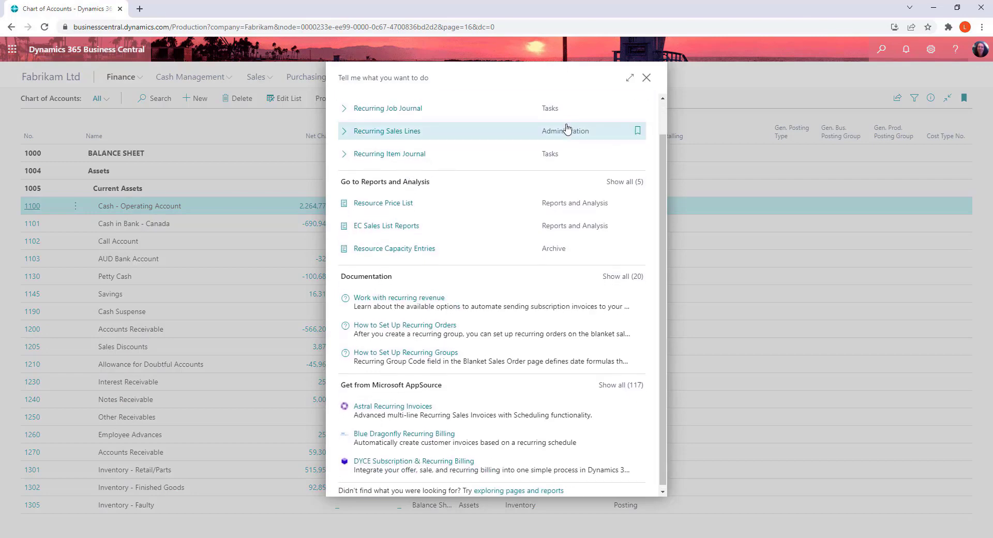
scroll(518, 124, "up", 1)
type("cu ge")
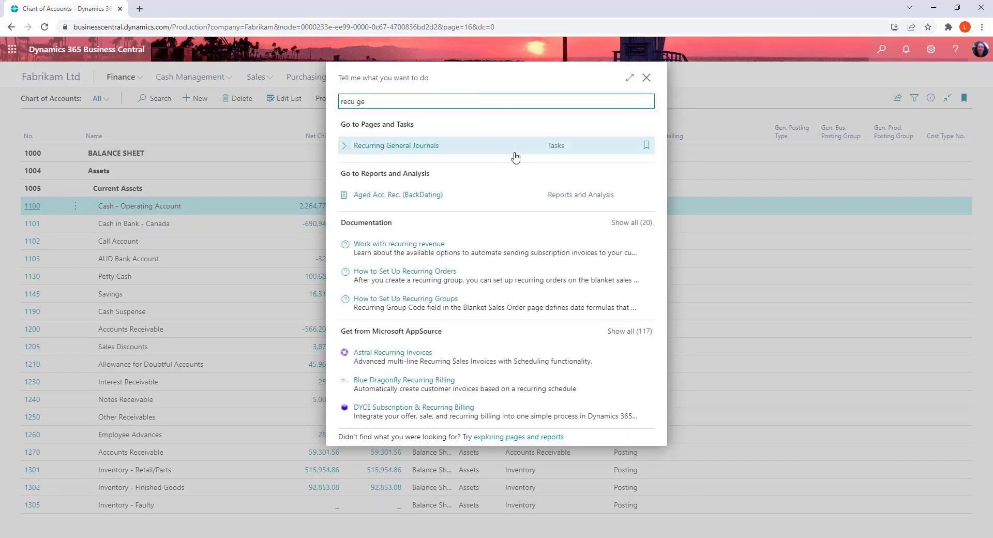
left_click(415, 149)
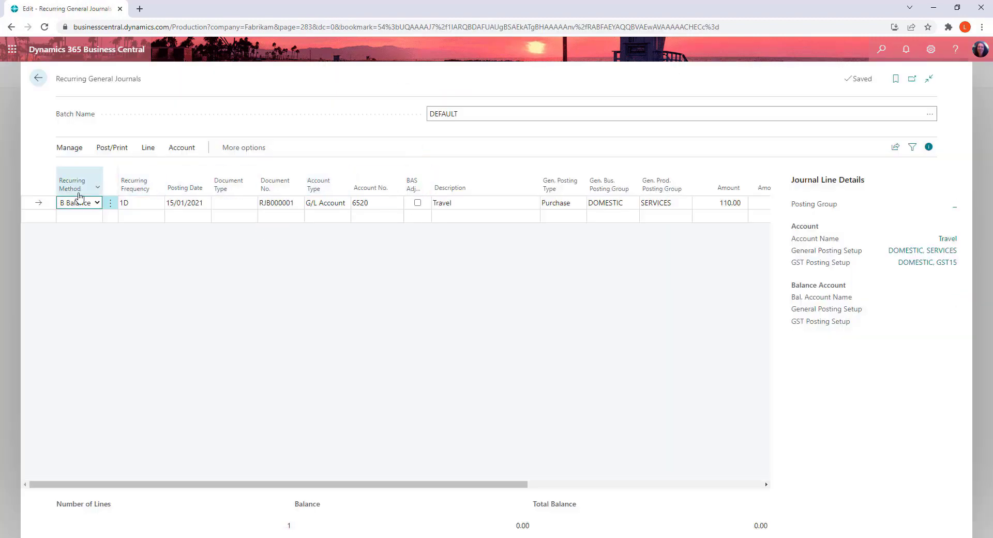
left_click(155, 207)
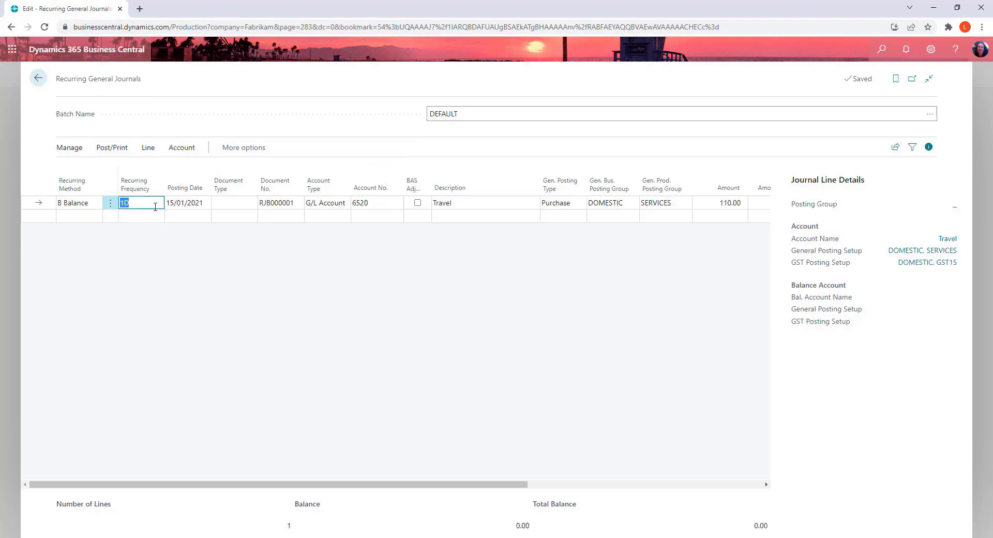